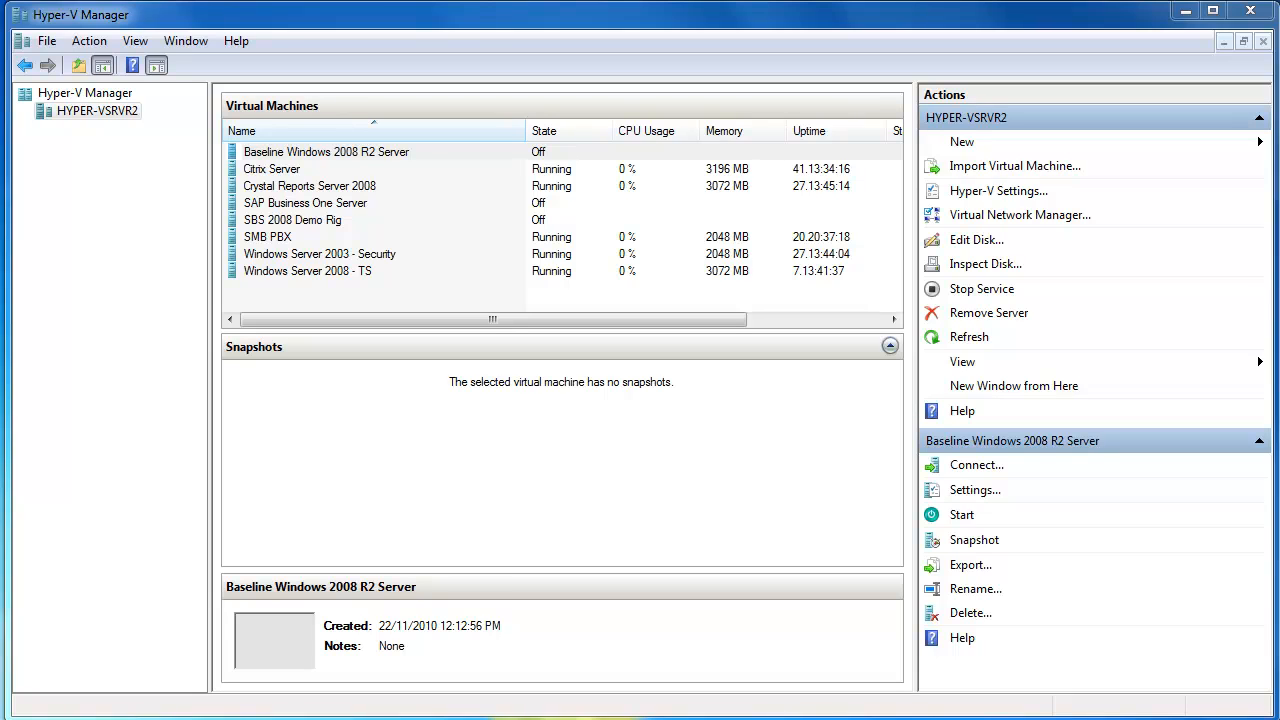
- Start creating a new virtual machine on HYPER-VSRVR2 and name it Small Business Server 2008 Demo Server
{"action": "left_click", "coordinate": [1037, 145]}
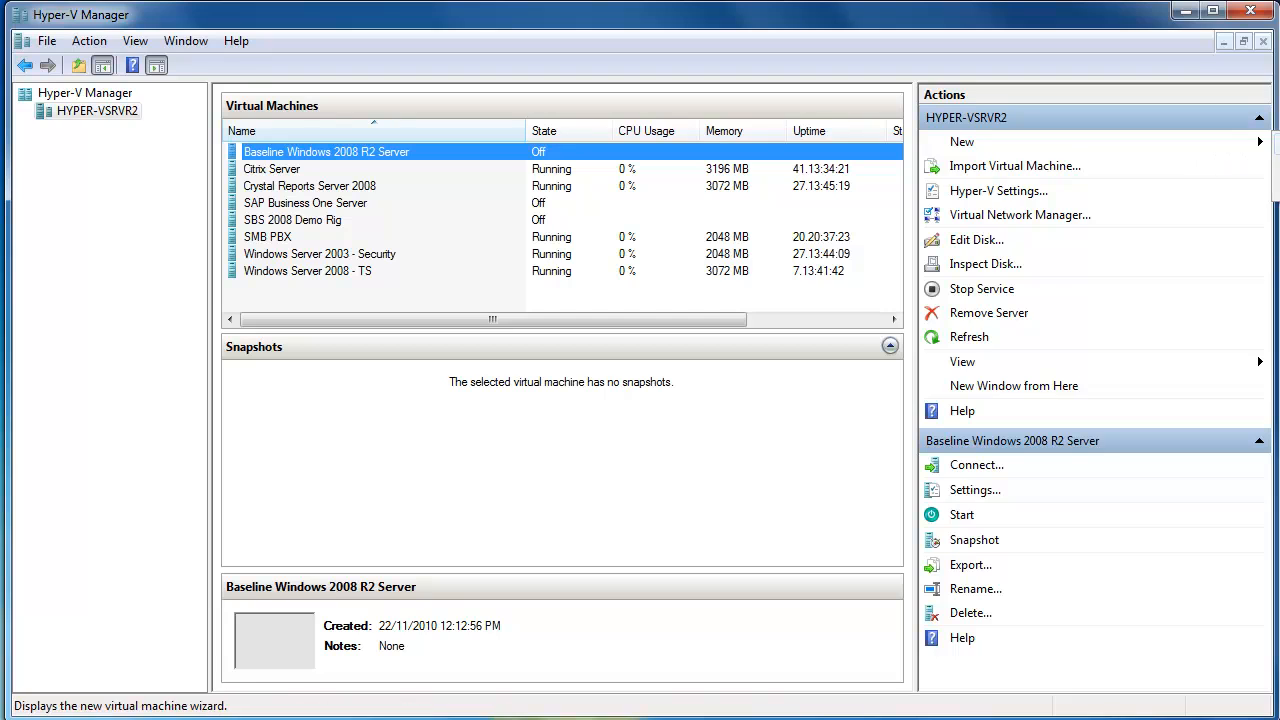
{"action": "left_click", "coordinate": [1277, 144]}
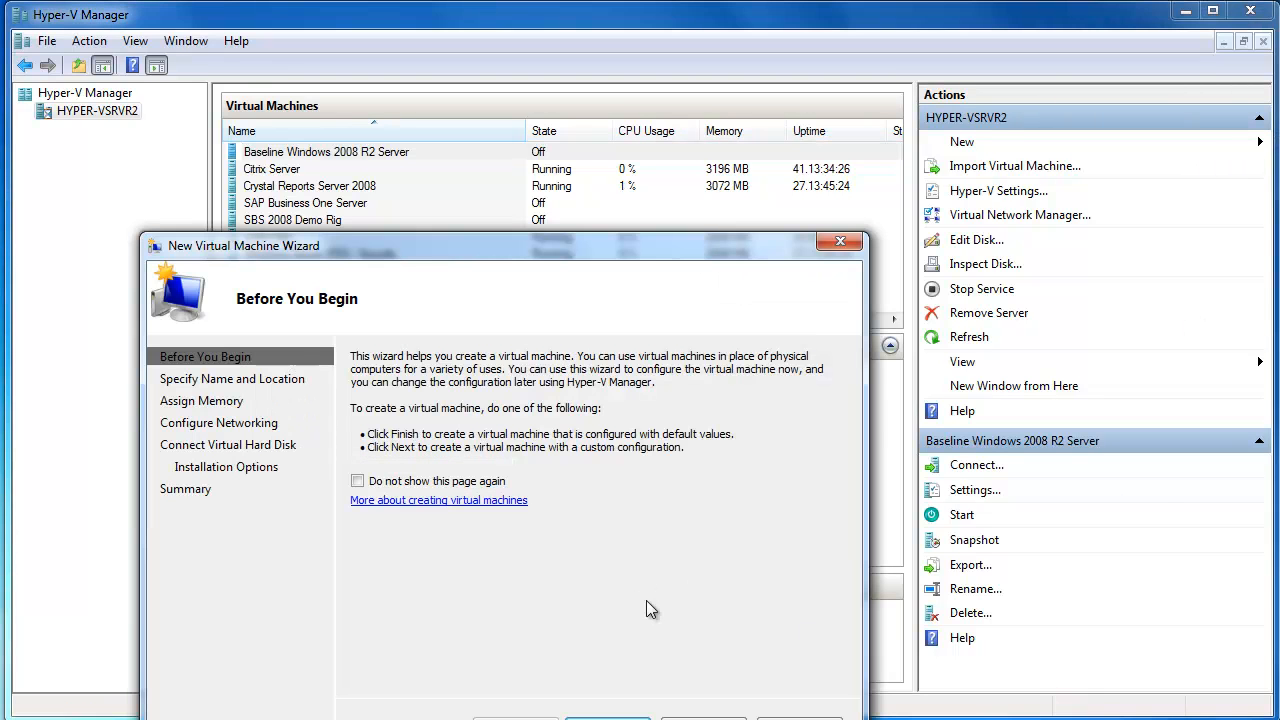
{"action": "left_click", "coordinate": [607, 716]}
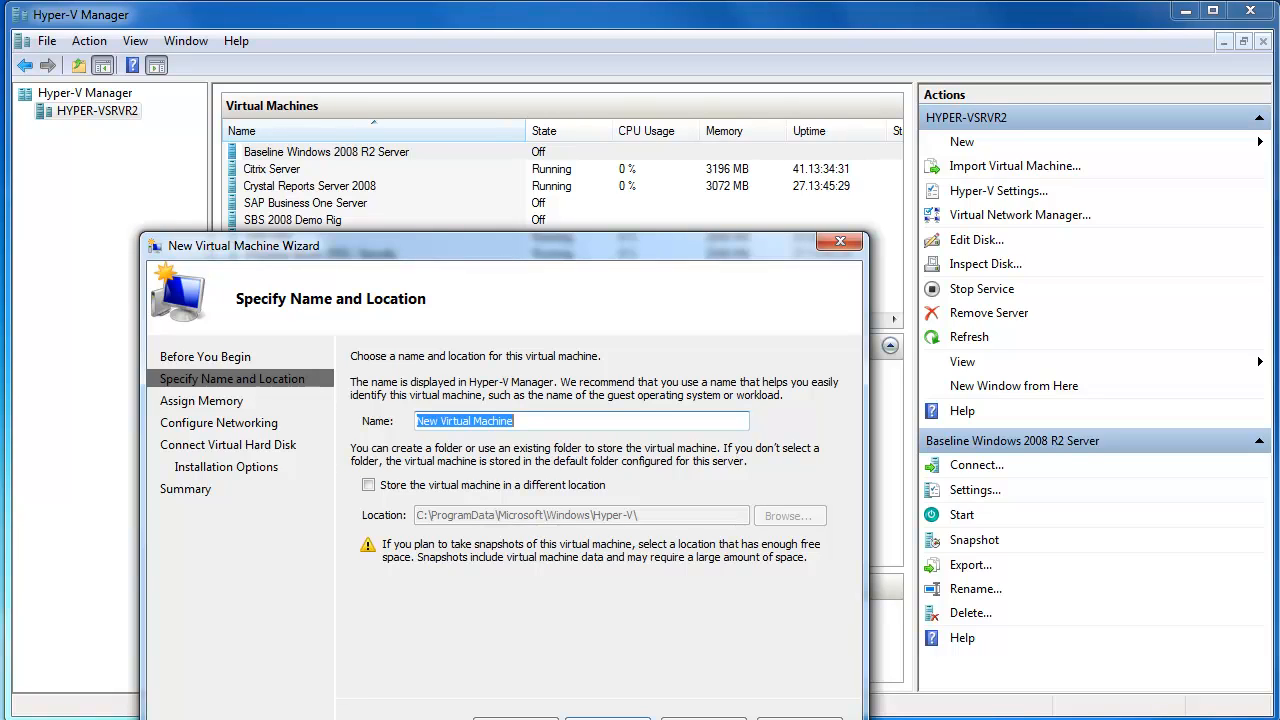
{"action": "type", "text": "SM"}
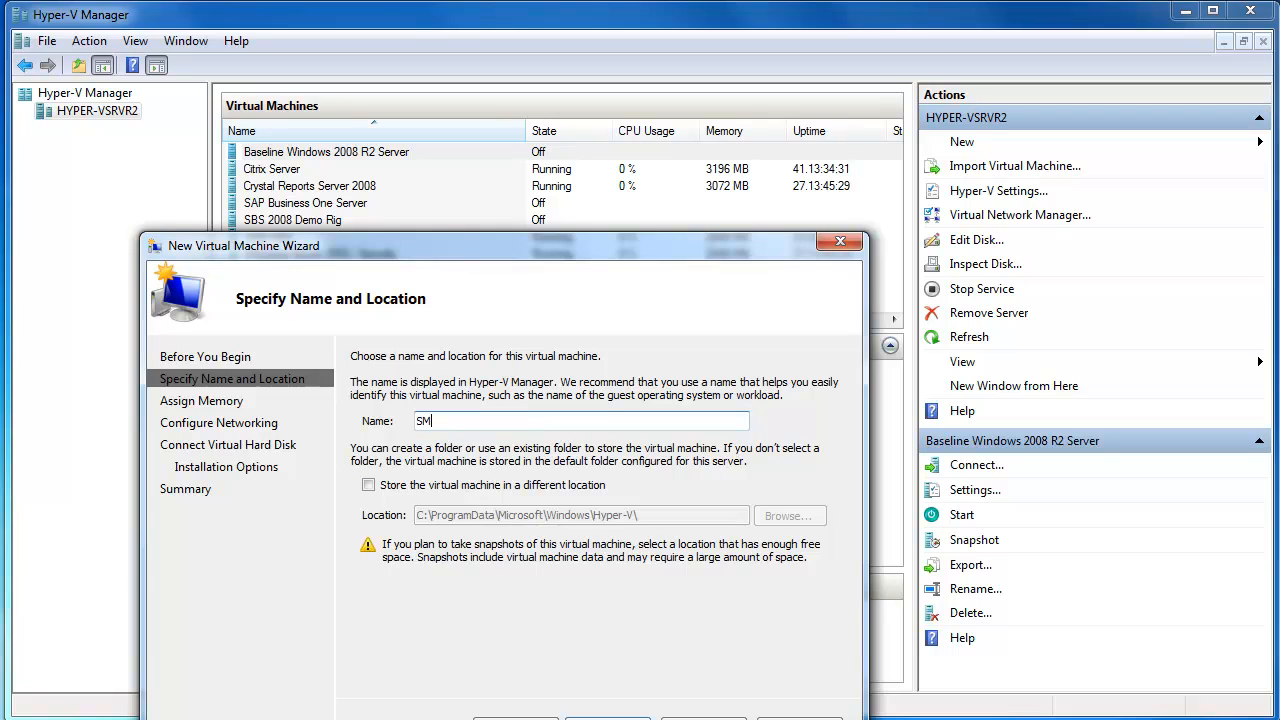
{"action": "type", "text": "all Business Server 2008"}
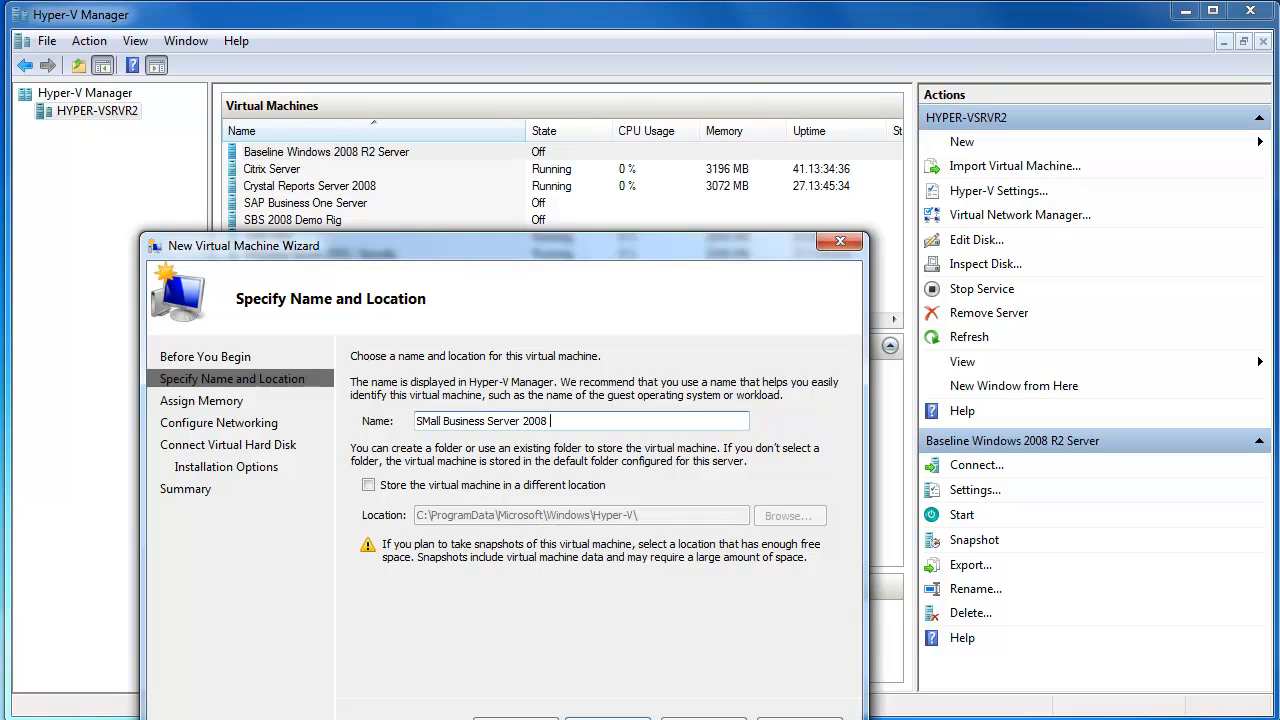
{"action": "type", "text": " Demo Server"}
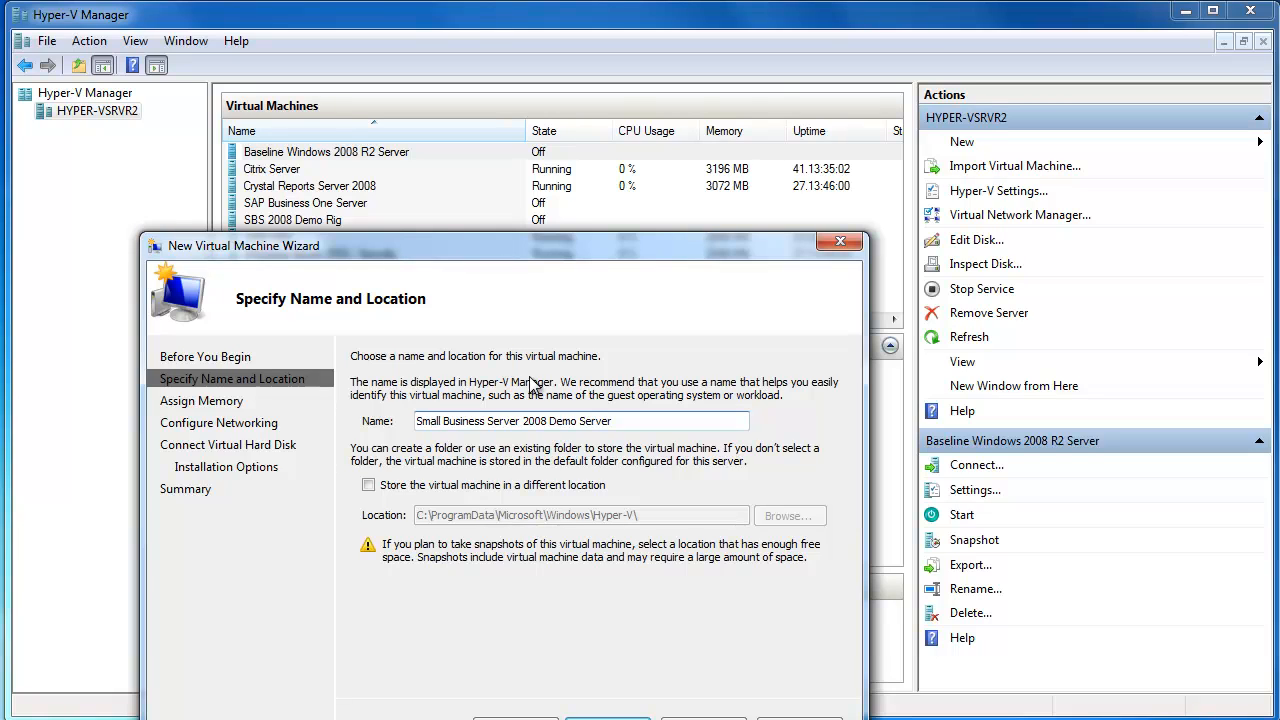
- Store the virtual machine in a different location, choosing the folder D:\Production VMs
{"action": "left_click", "coordinate": [368, 485]}
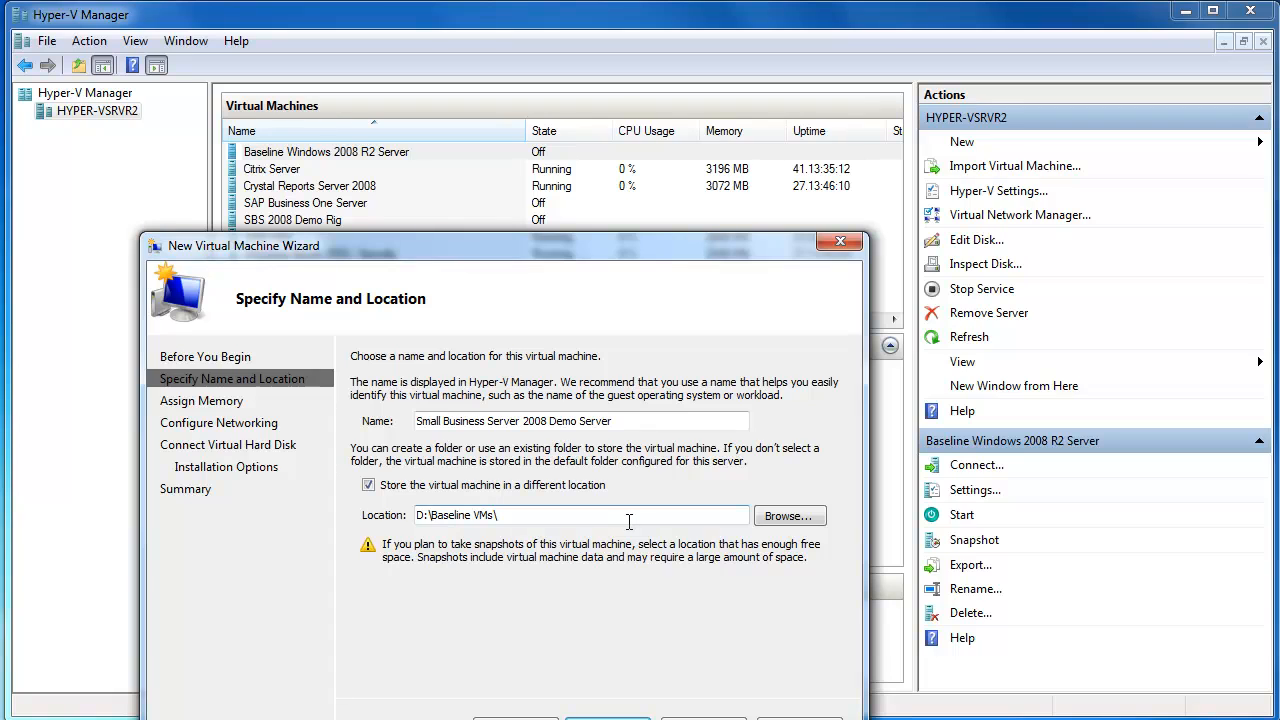
{"action": "left_click", "coordinate": [788, 517]}
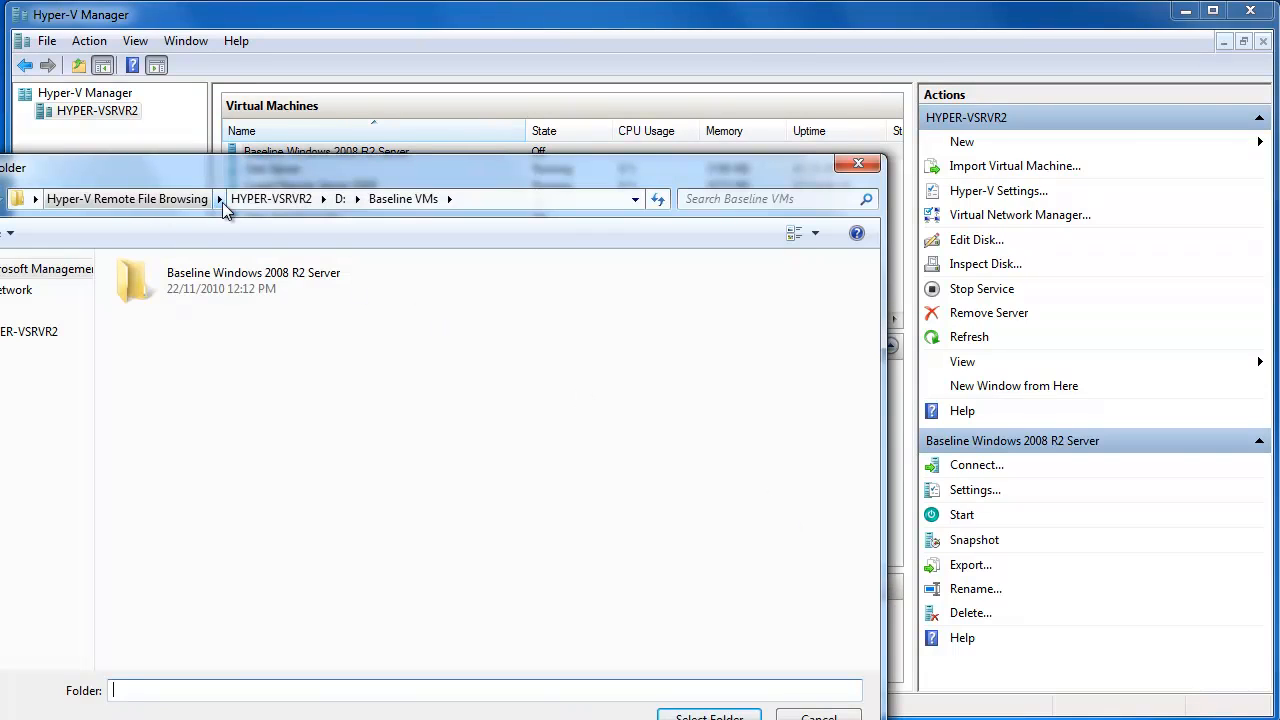
{"action": "left_click", "coordinate": [341, 199]}
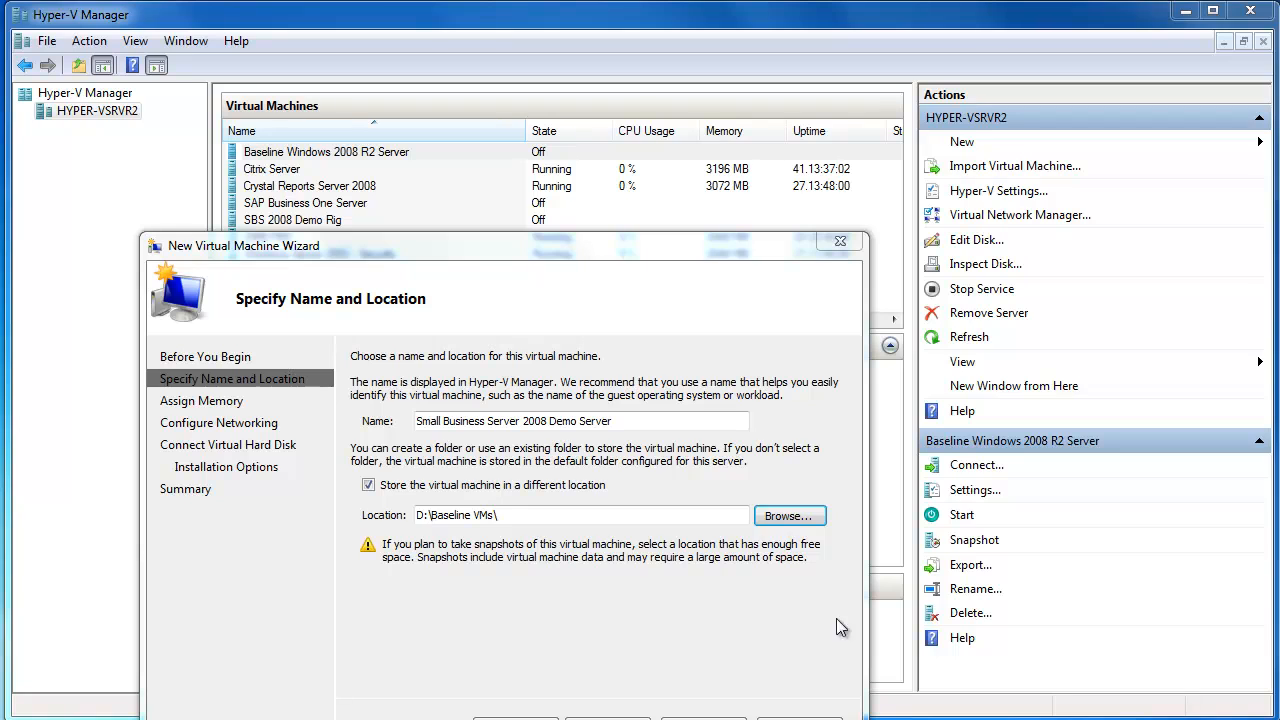
{"action": "left_click", "coordinate": [791, 516]}
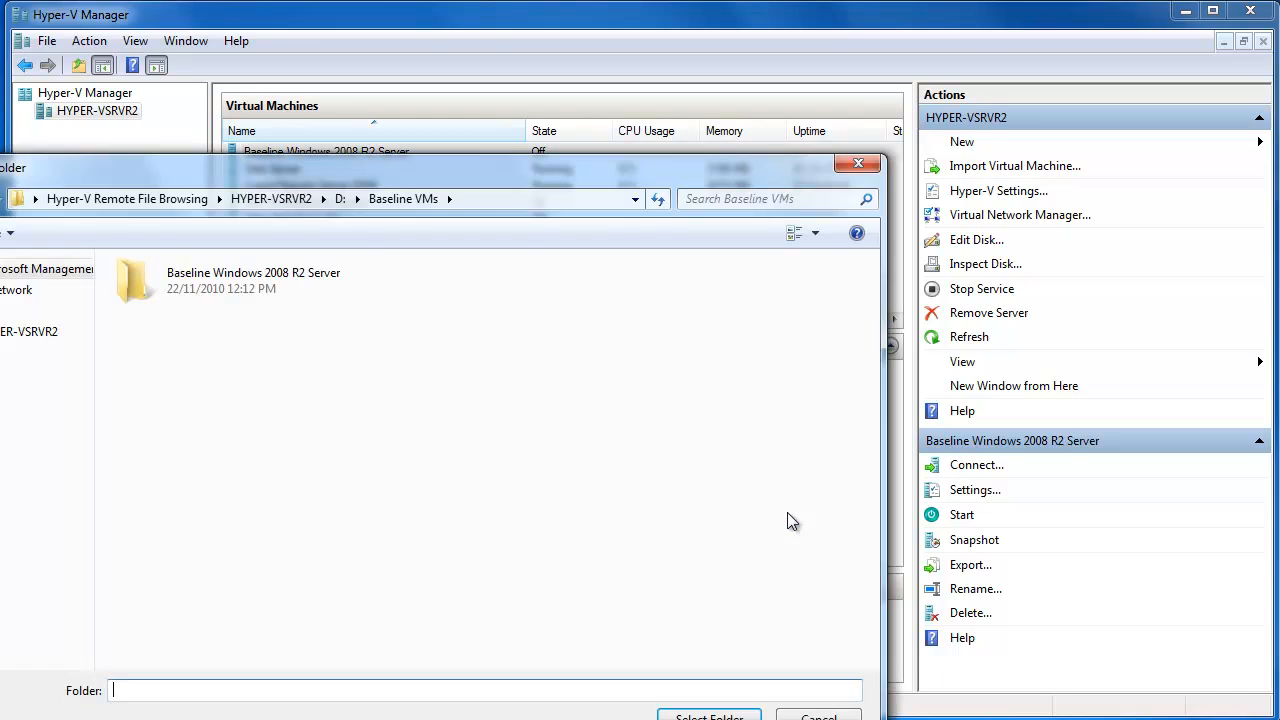
{"action": "left_click", "coordinate": [340, 199]}
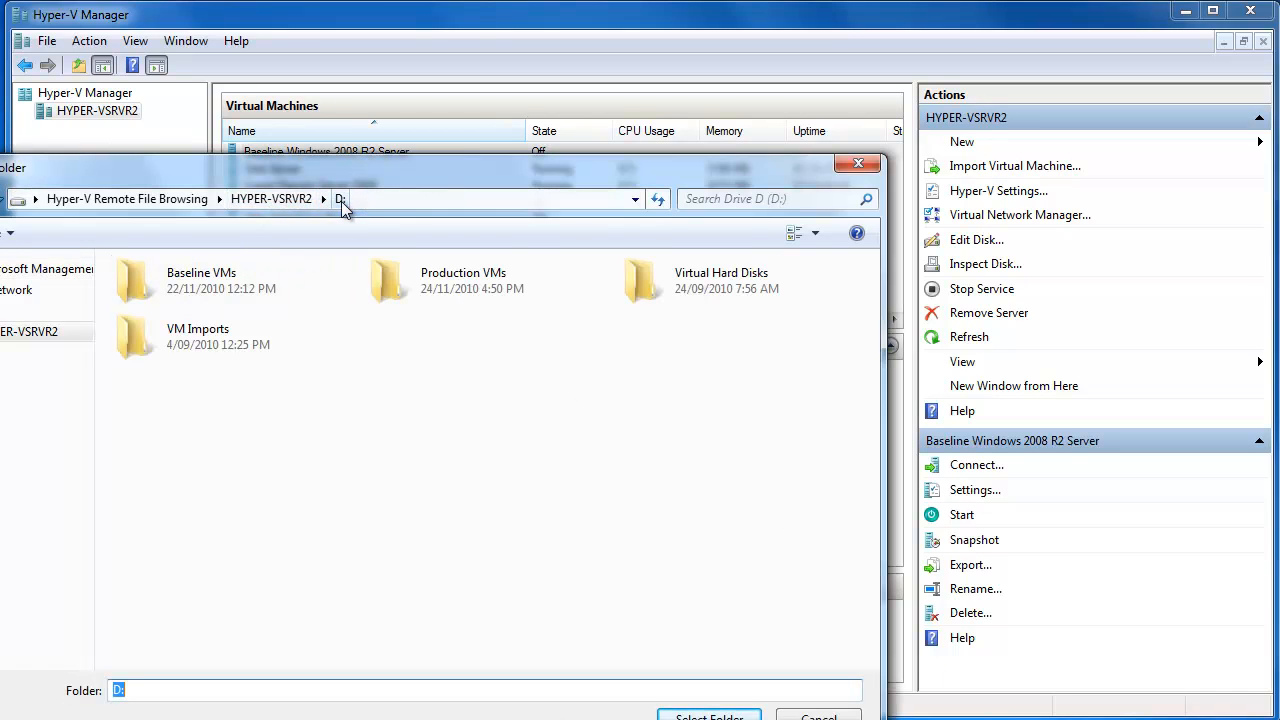
{"action": "double_click", "coordinate": [447, 289]}
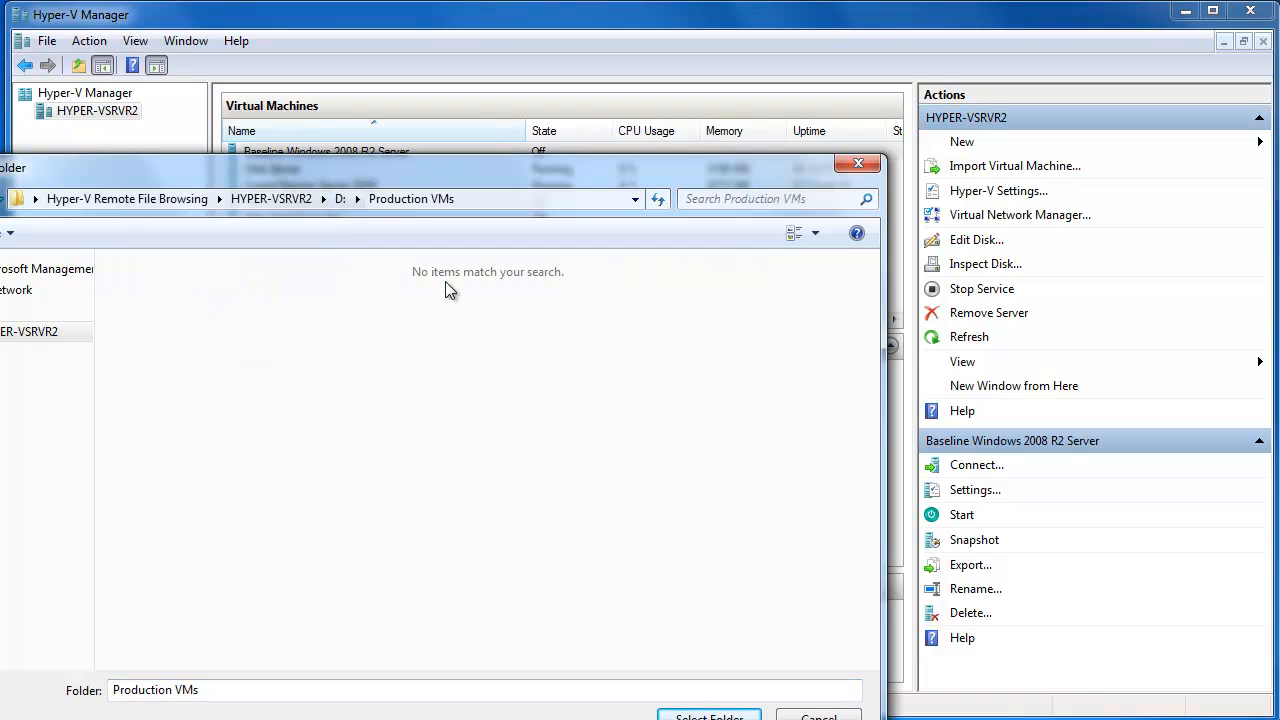
{"action": "left_click", "coordinate": [709, 715]}
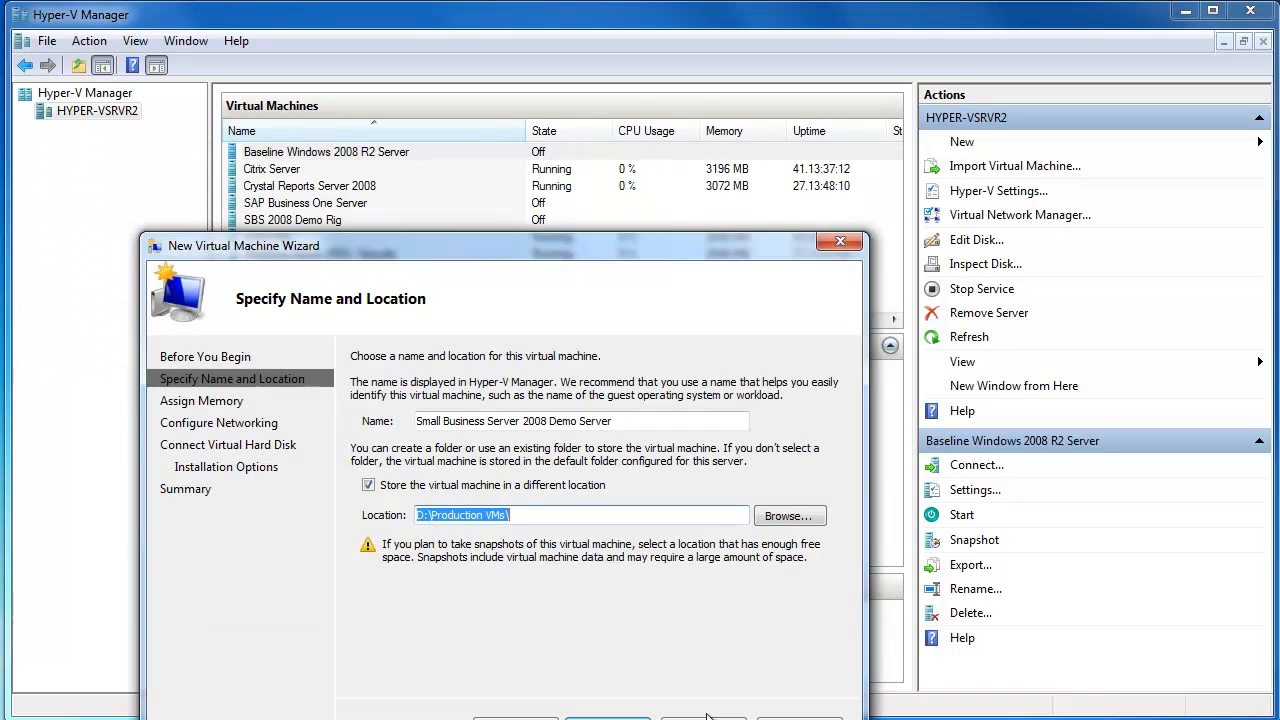
{"action": "left_click", "coordinate": [608, 718]}
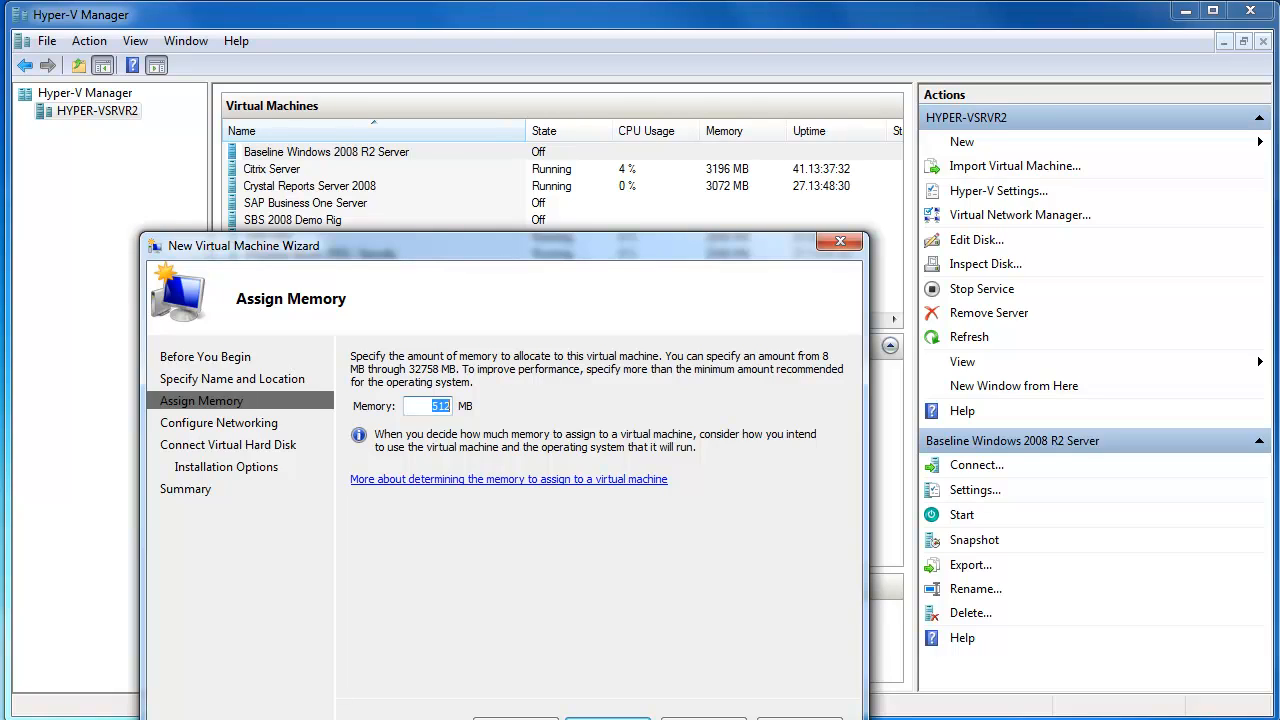
- Assign 8096 MB of memory to the new virtual machine
{"action": "left_click", "coordinate": [441, 405]}
{"action": "key", "text": "BackSpace"}
{"action": "key", "text": "BackSpace"}
{"action": "key", "text": "BackSpace"}
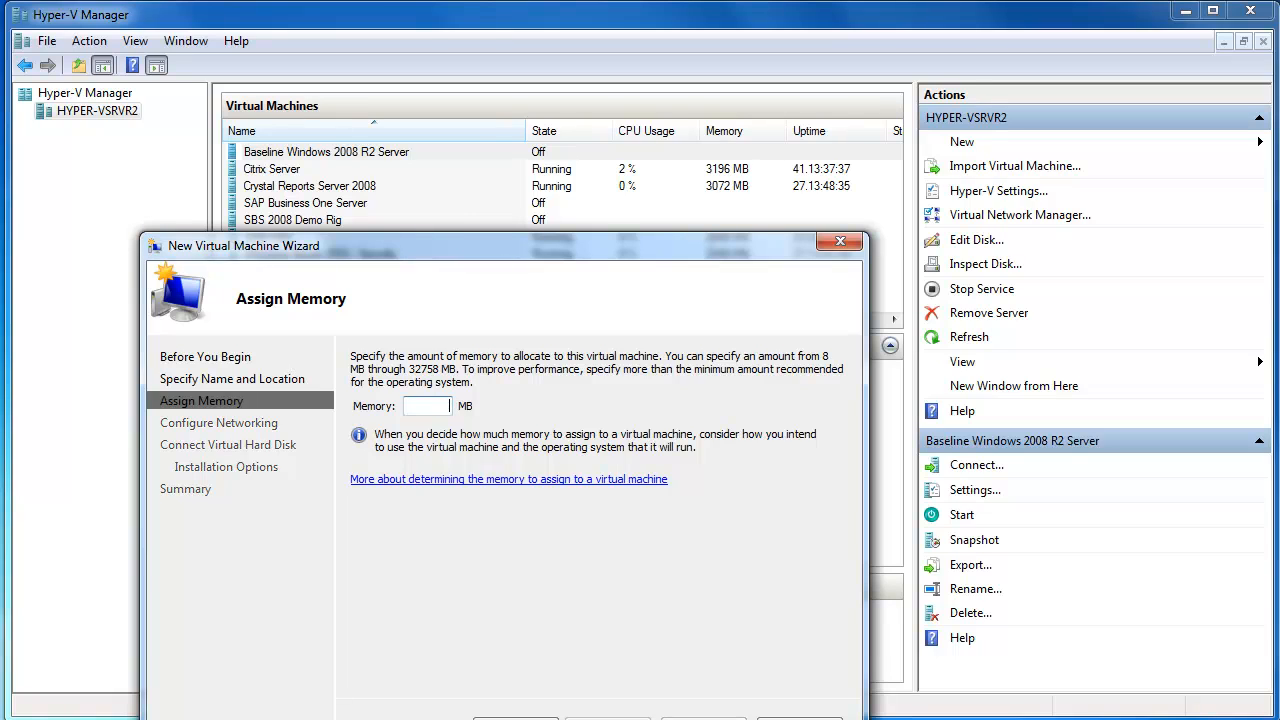
{"action": "type", "text": "8096"}
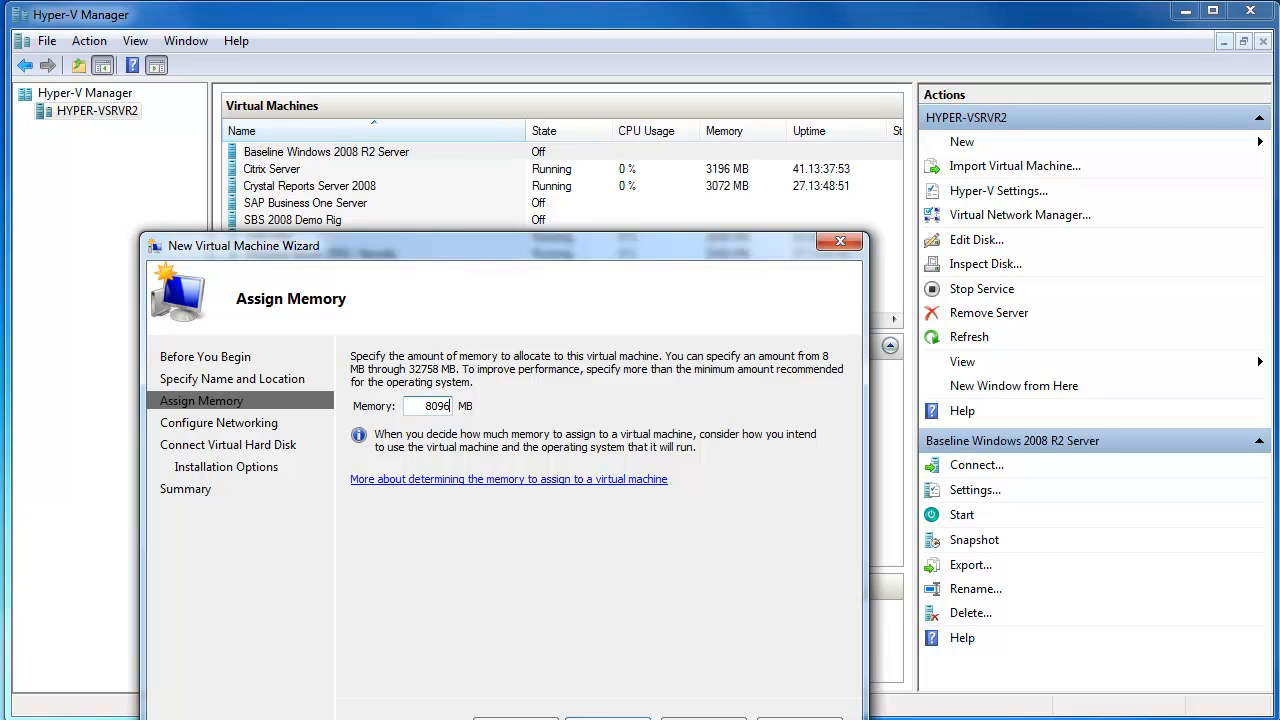
{"action": "left_click", "coordinate": [607, 717]}
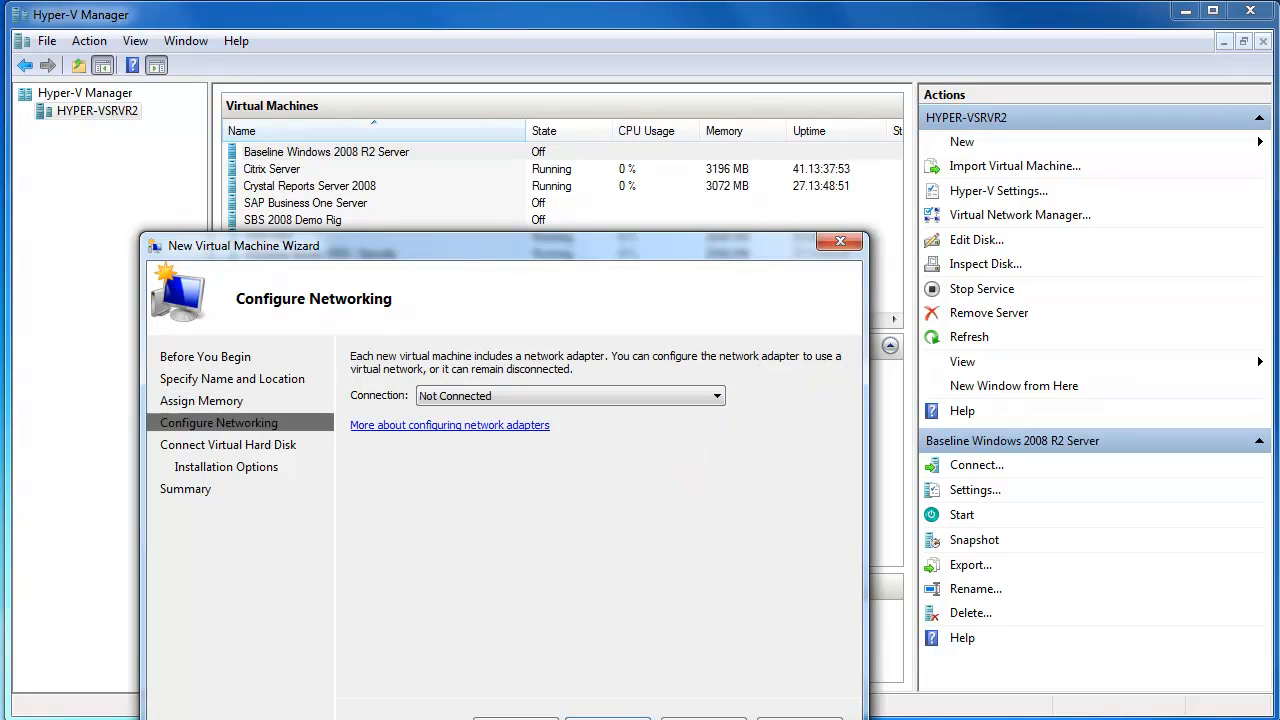
- Connect the network adapter to Virtual Network A and accept the proposed new 127 GB virtual hard disk
{"action": "left_click", "coordinate": [710, 396]}
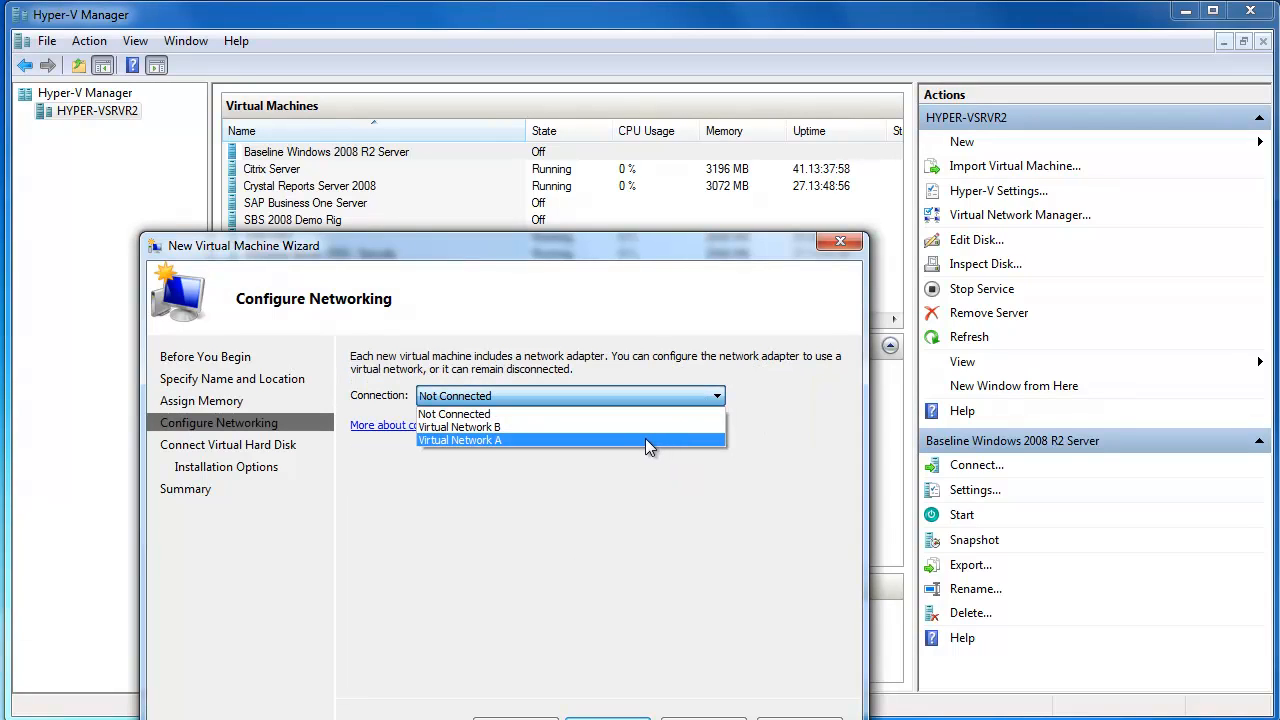
{"action": "left_click", "coordinate": [645, 439]}
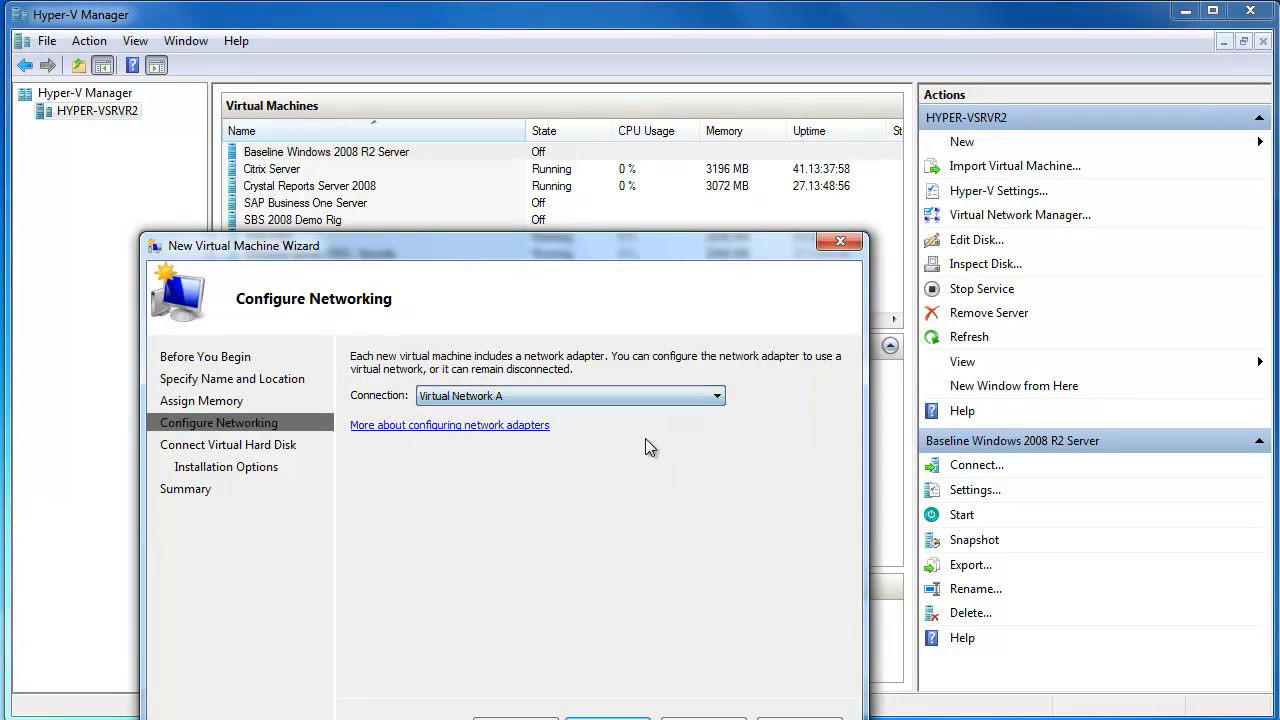
{"action": "left_click", "coordinate": [607, 717]}
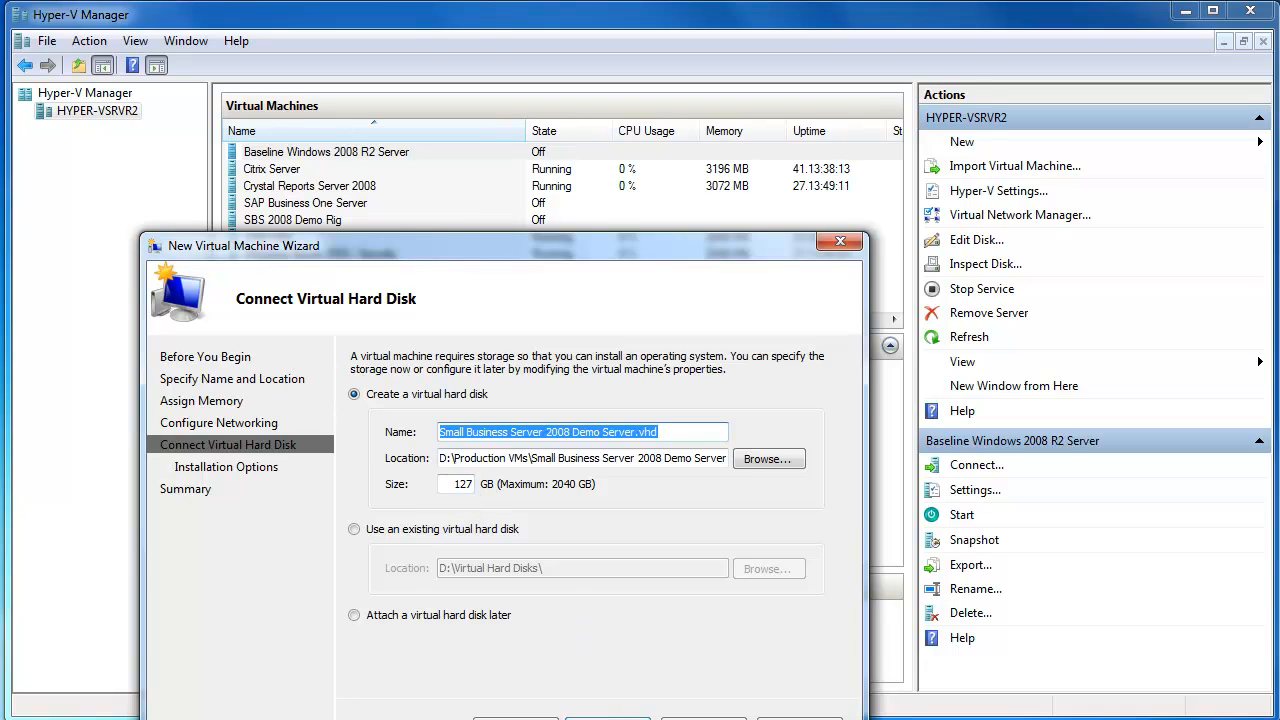
{"action": "left_click", "coordinate": [607, 717]}
- Set the operating system to install from SW_DVD5_NTRL_Windows_Small_Bus_Svr_Std_2008_English_-2_SBS_Svr_X15-66463.ISO in C:\iso and finish creating the virtual machine
{"action": "left_click", "coordinate": [447, 428]}
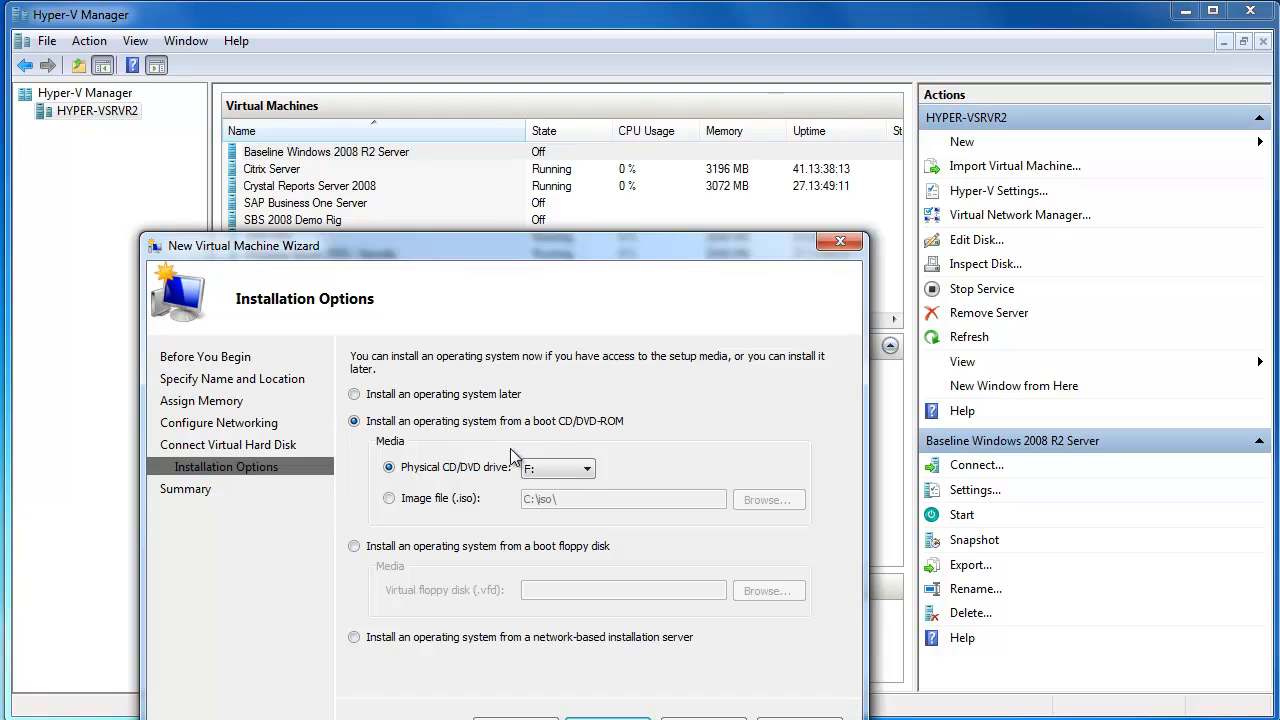
{"action": "left_click", "coordinate": [421, 505]}
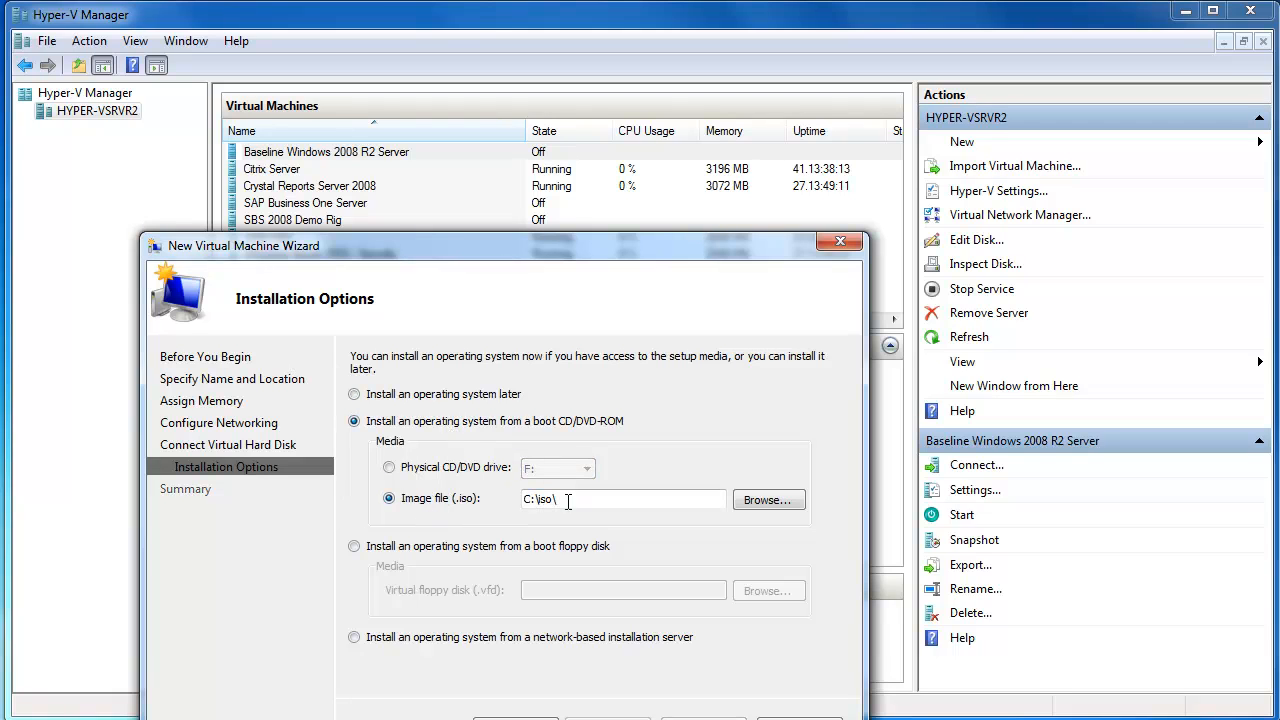
{"action": "left_click", "coordinate": [765, 500]}
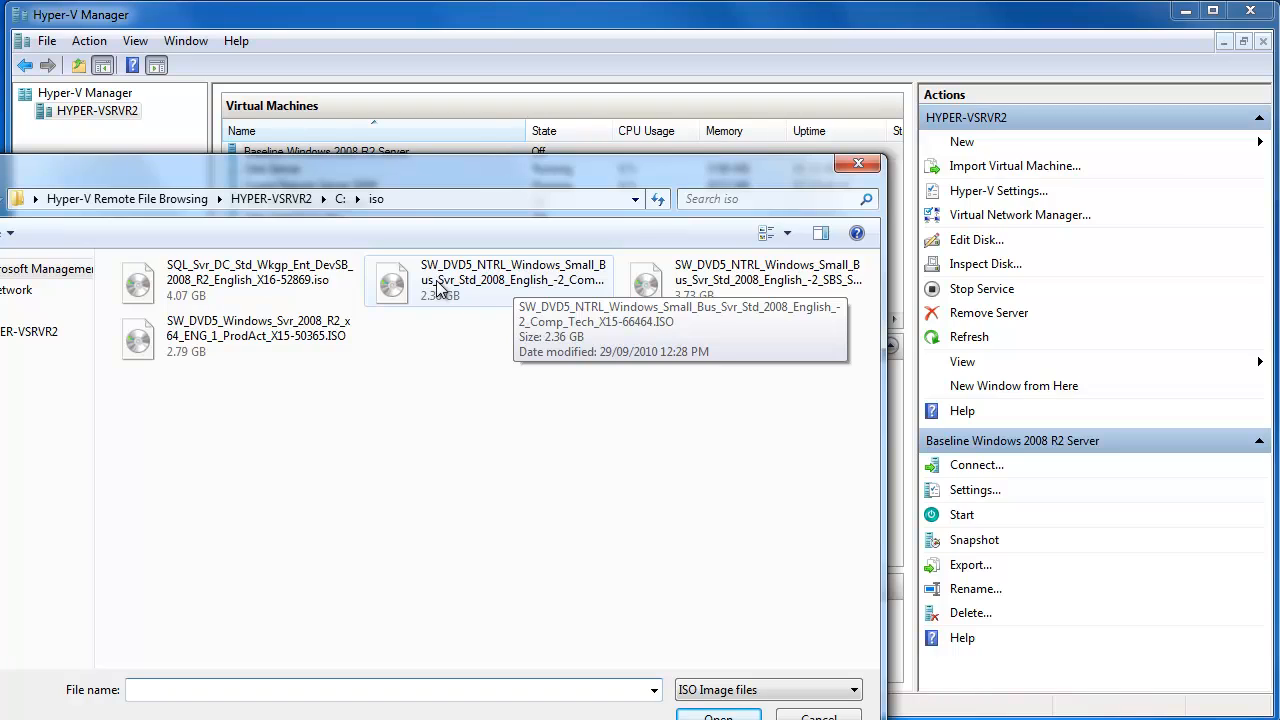
{"action": "left_click", "coordinate": [720, 284]}
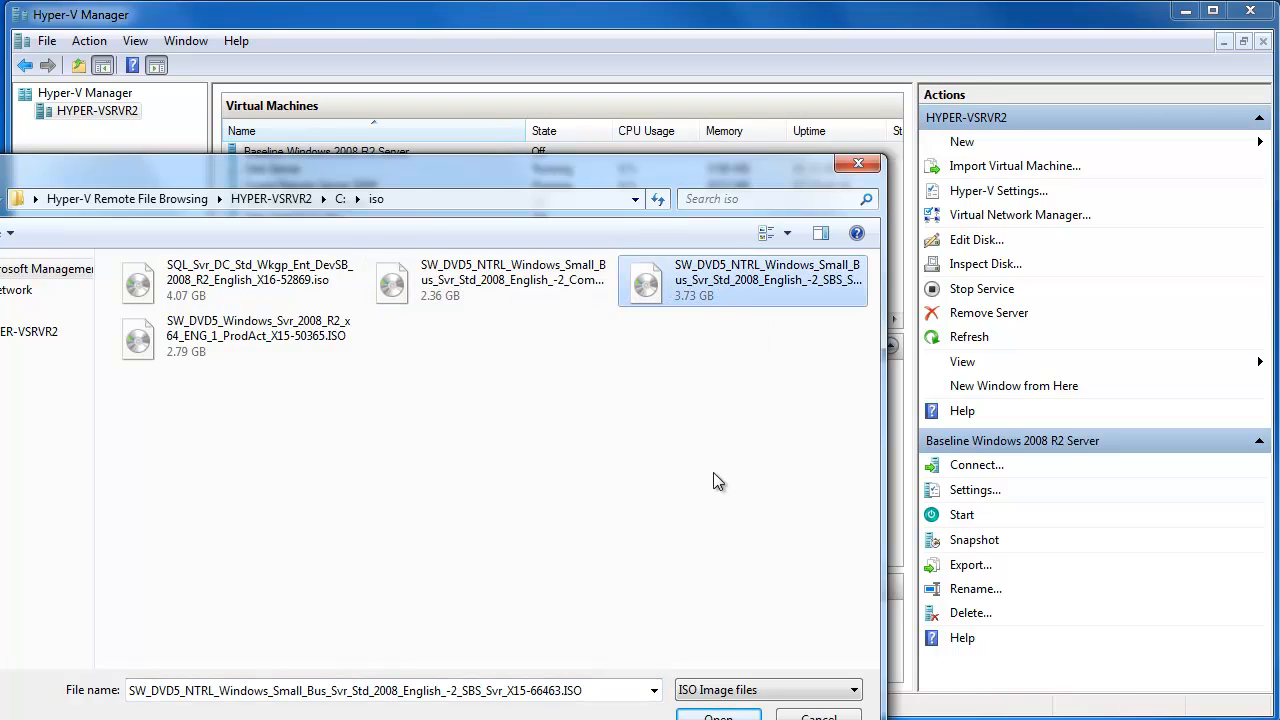
{"action": "left_click", "coordinate": [725, 715]}
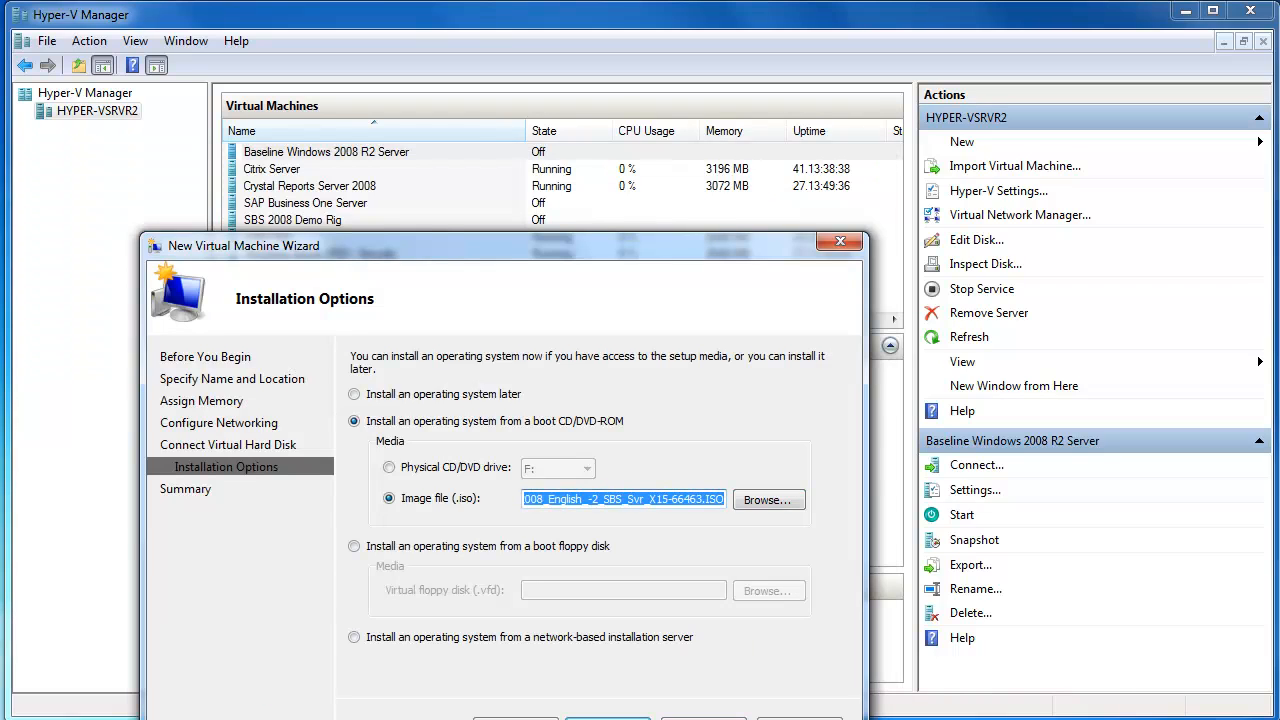
{"action": "left_click", "coordinate": [607, 717]}
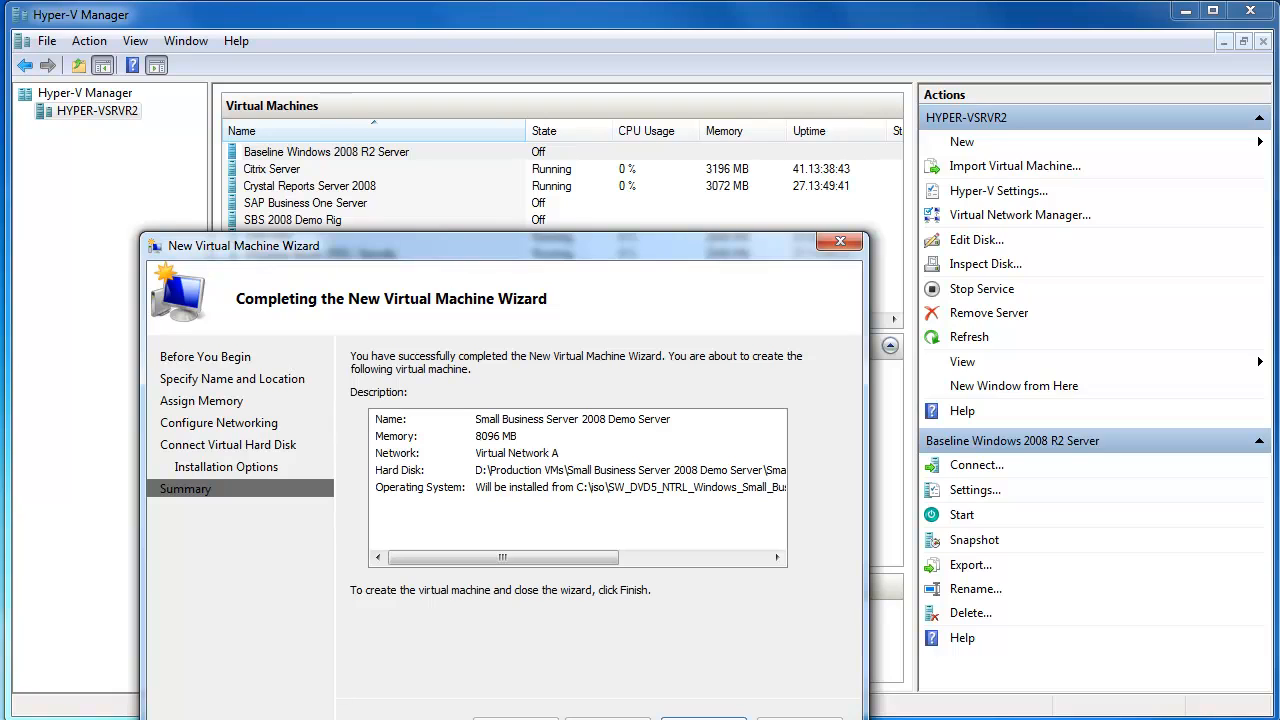
{"action": "left_click", "coordinate": [703, 717]}
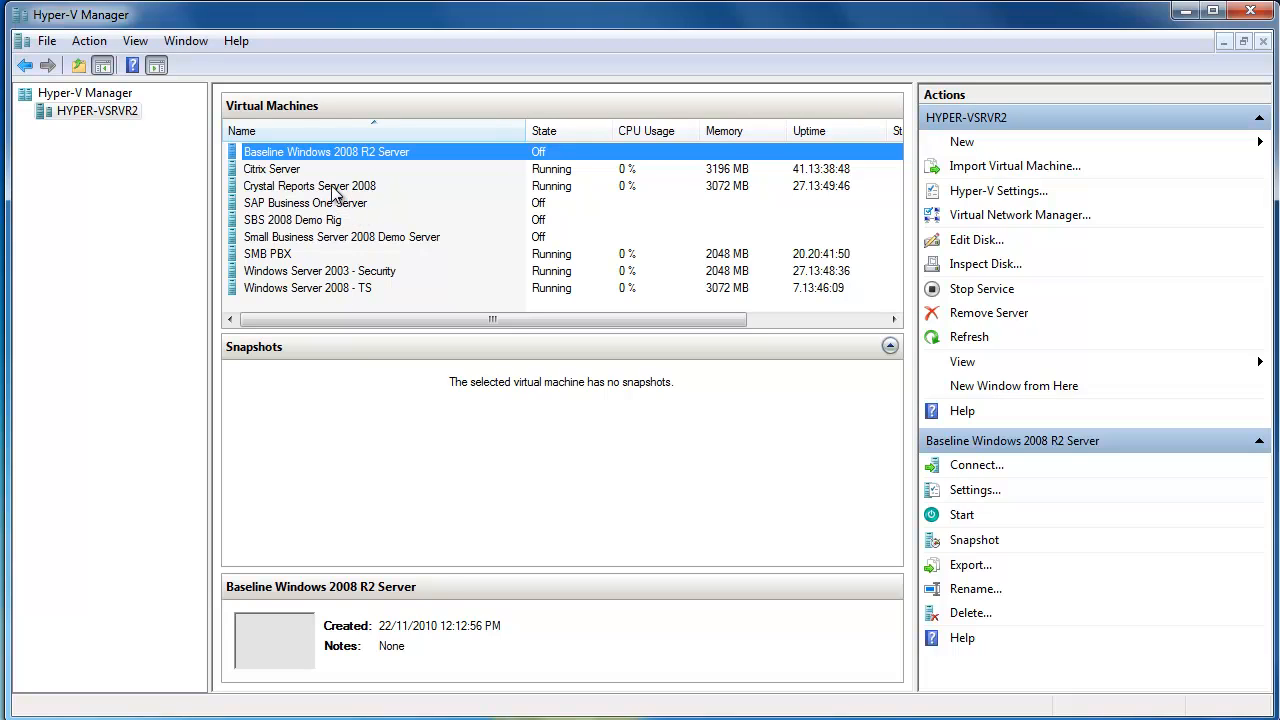
- Connect to the Small Business Server 2008 Demo Server, start it, and reposition its connection window so the whole display fits on screen
{"action": "left_click", "coordinate": [350, 237]}
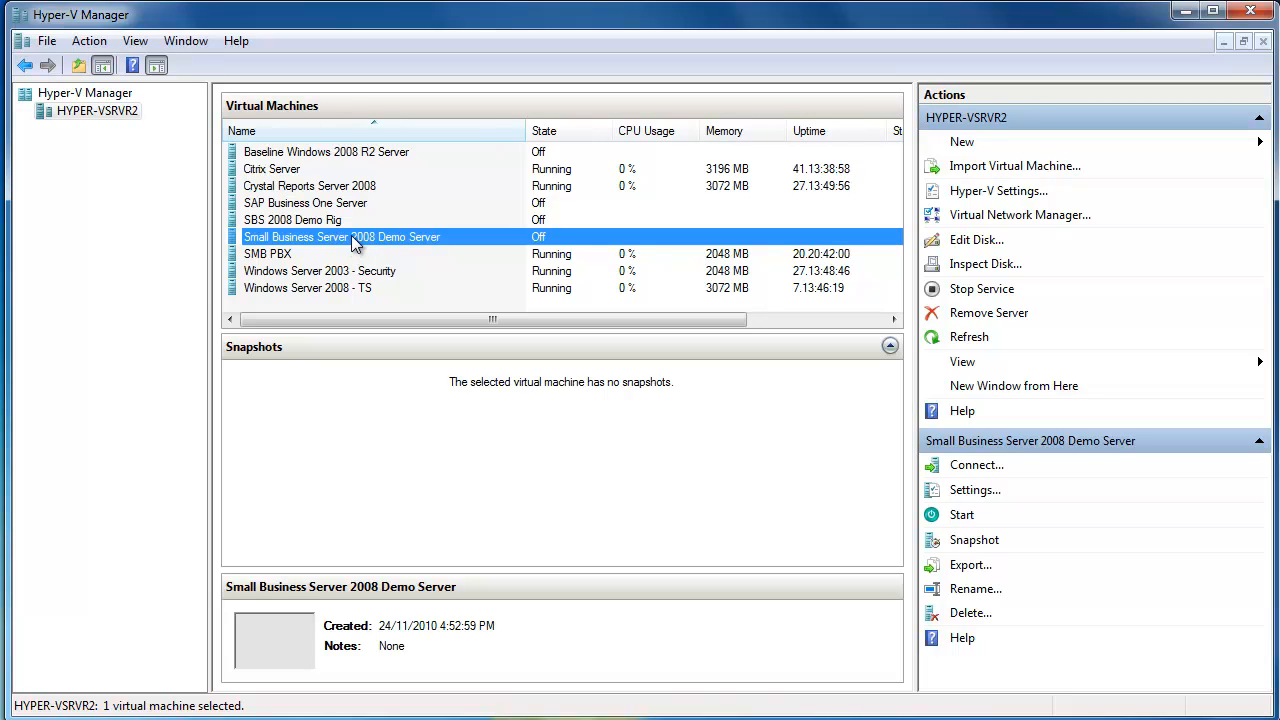
{"action": "double_click", "coordinate": [366, 238]}
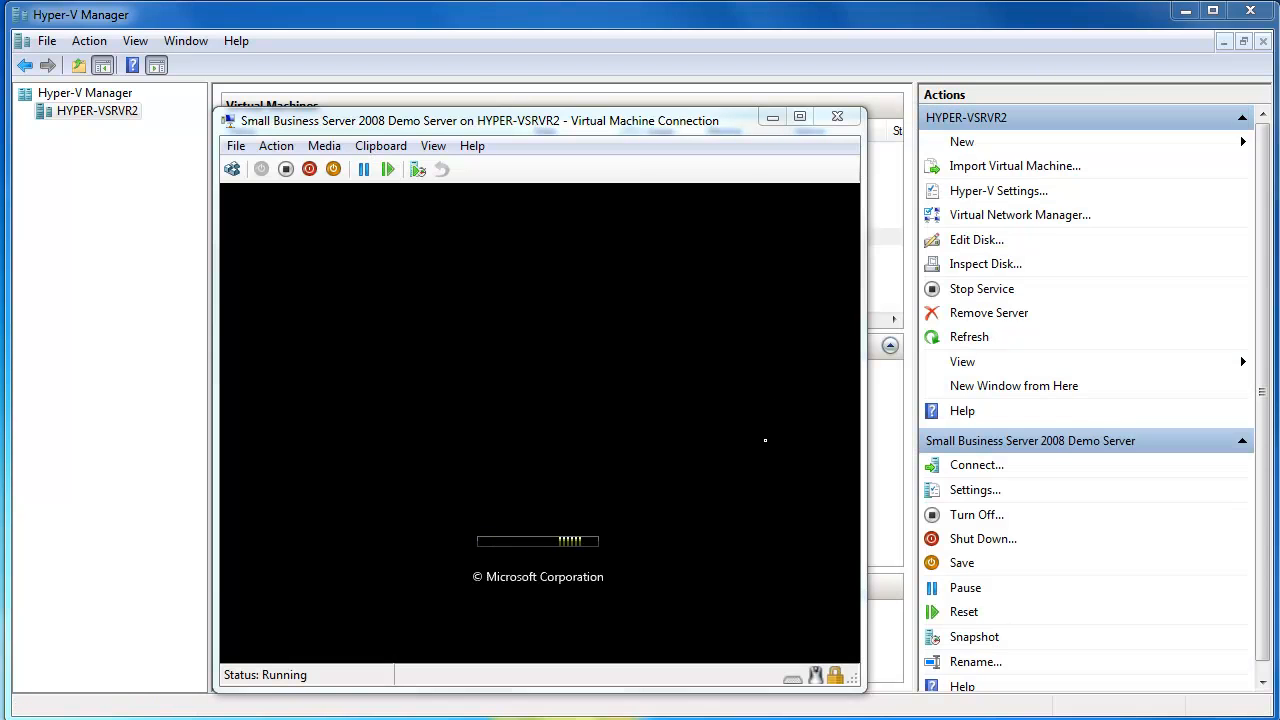
{"action": "left_click_drag", "start_coordinate": [560, 122], "coordinate": [553, 86]}
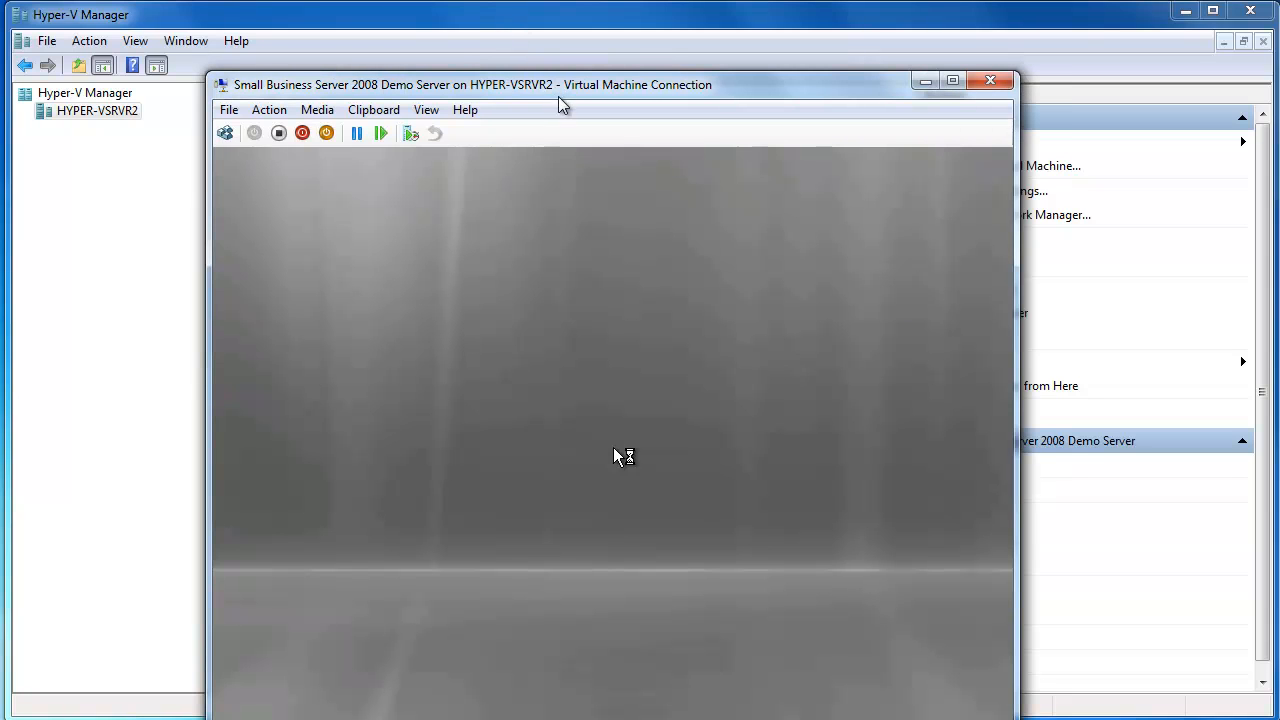
{"action": "left_click_drag", "start_coordinate": [558, 86], "coordinate": [509, 20]}
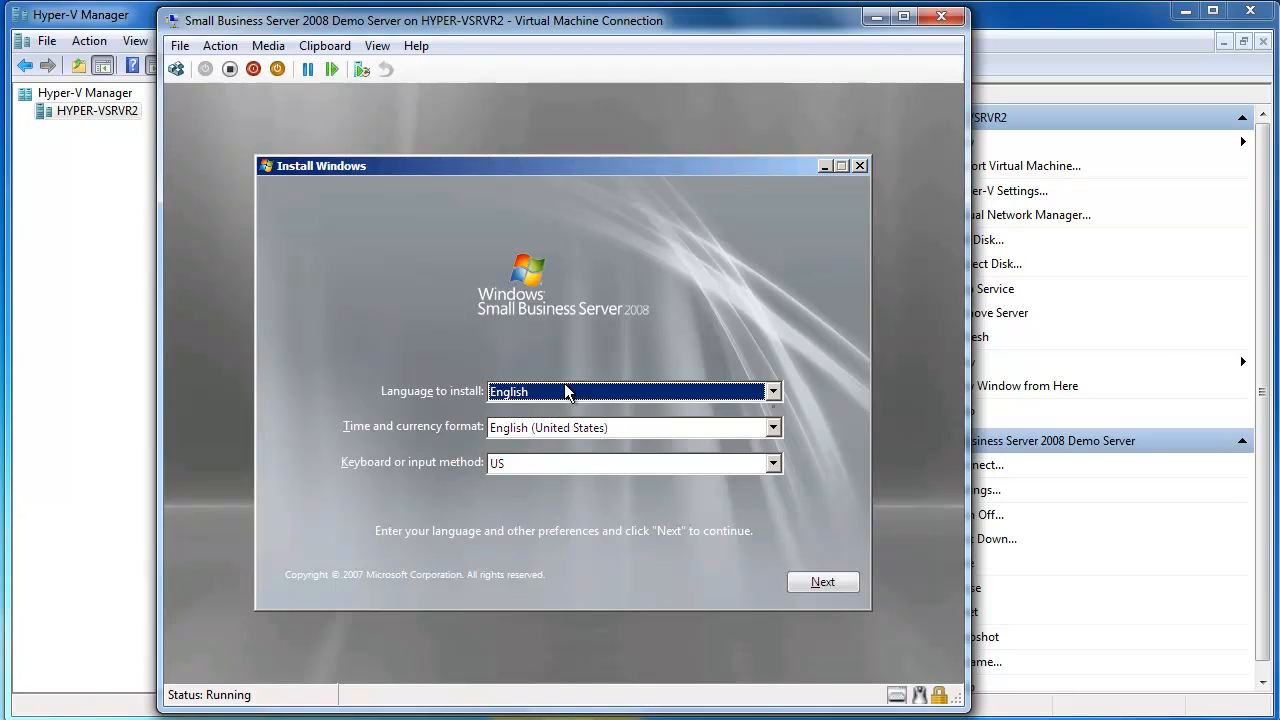
- Set the Windows installer's time and currency format to English (Australia) and continue the setup
{"action": "left_click", "coordinate": [713, 425]}
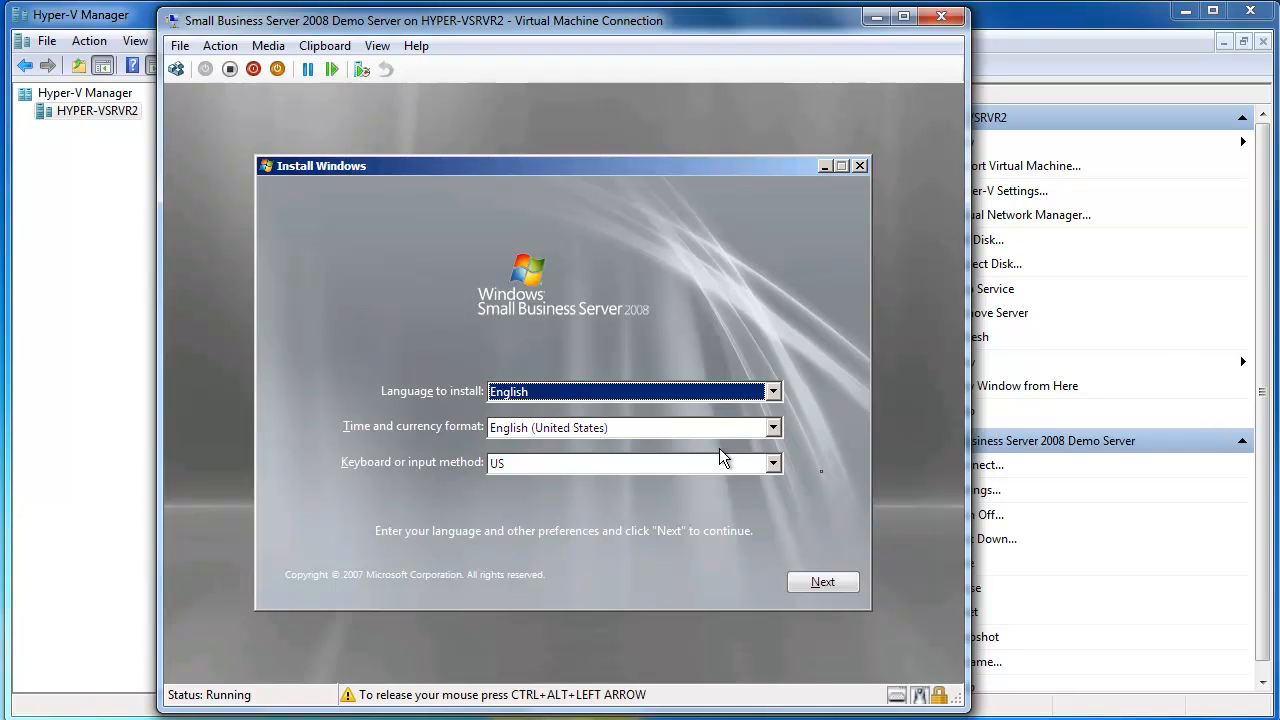
{"action": "left_click", "coordinate": [773, 428]}
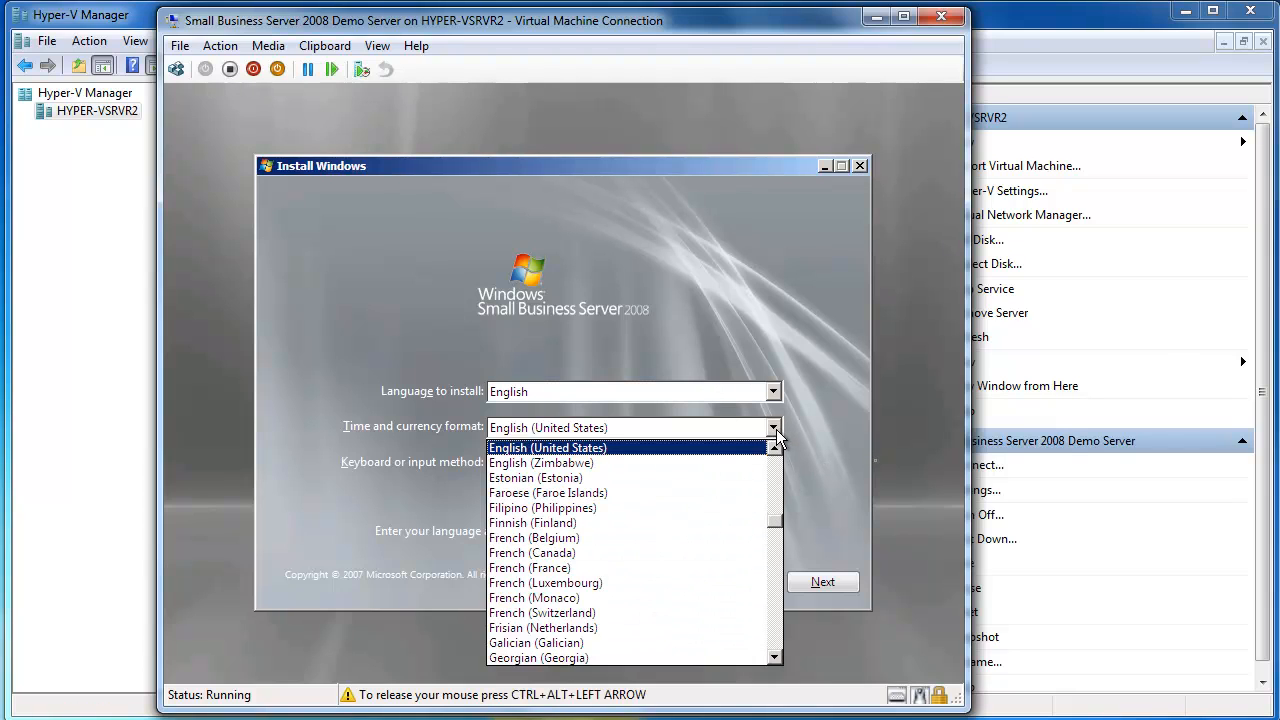
{"action": "key", "text": "Page_Up"}
{"action": "left_click", "coordinate": [637, 445]}
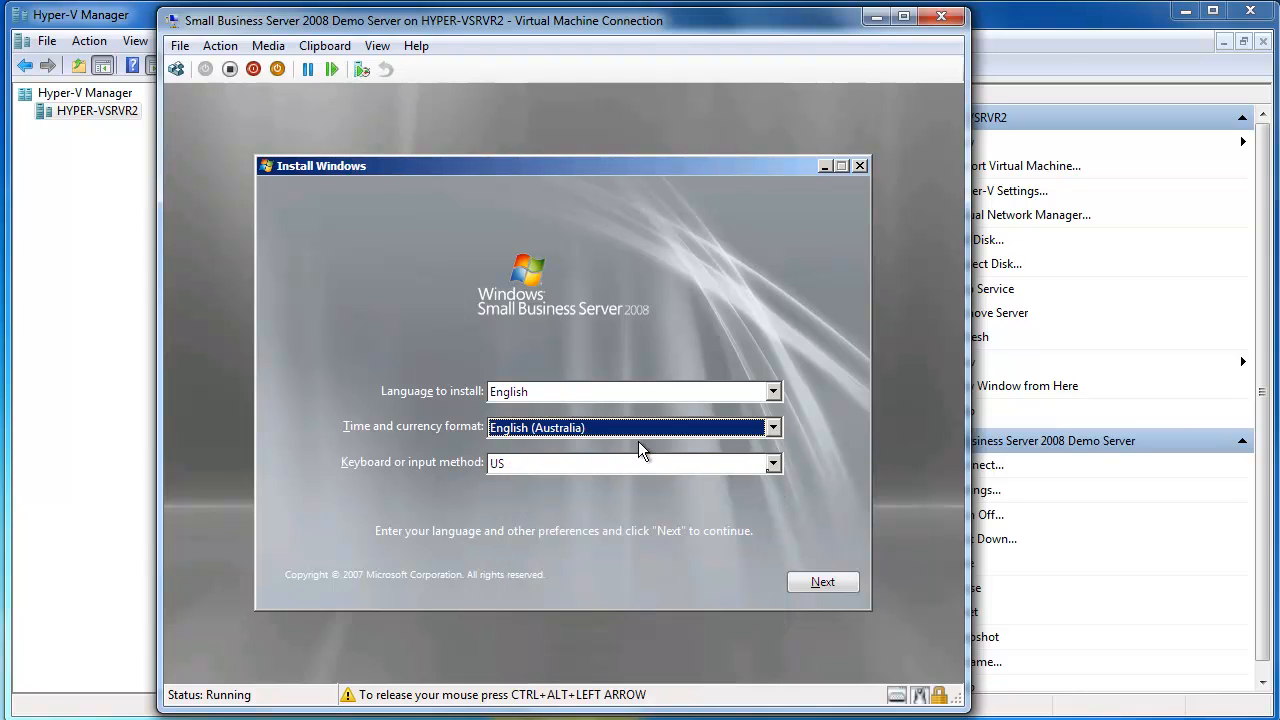
{"action": "left_click", "coordinate": [828, 580]}
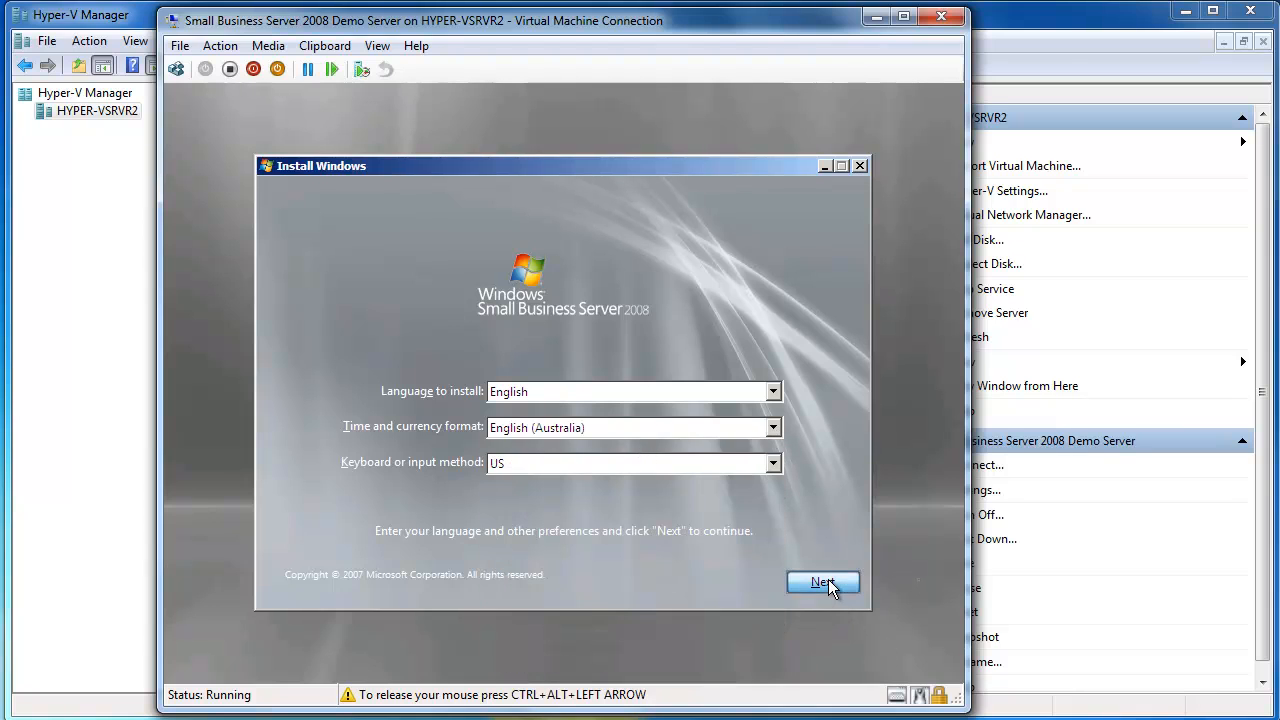
- Start the Windows installation and skip entering a product key
{"action": "left_click", "coordinate": [553, 386]}
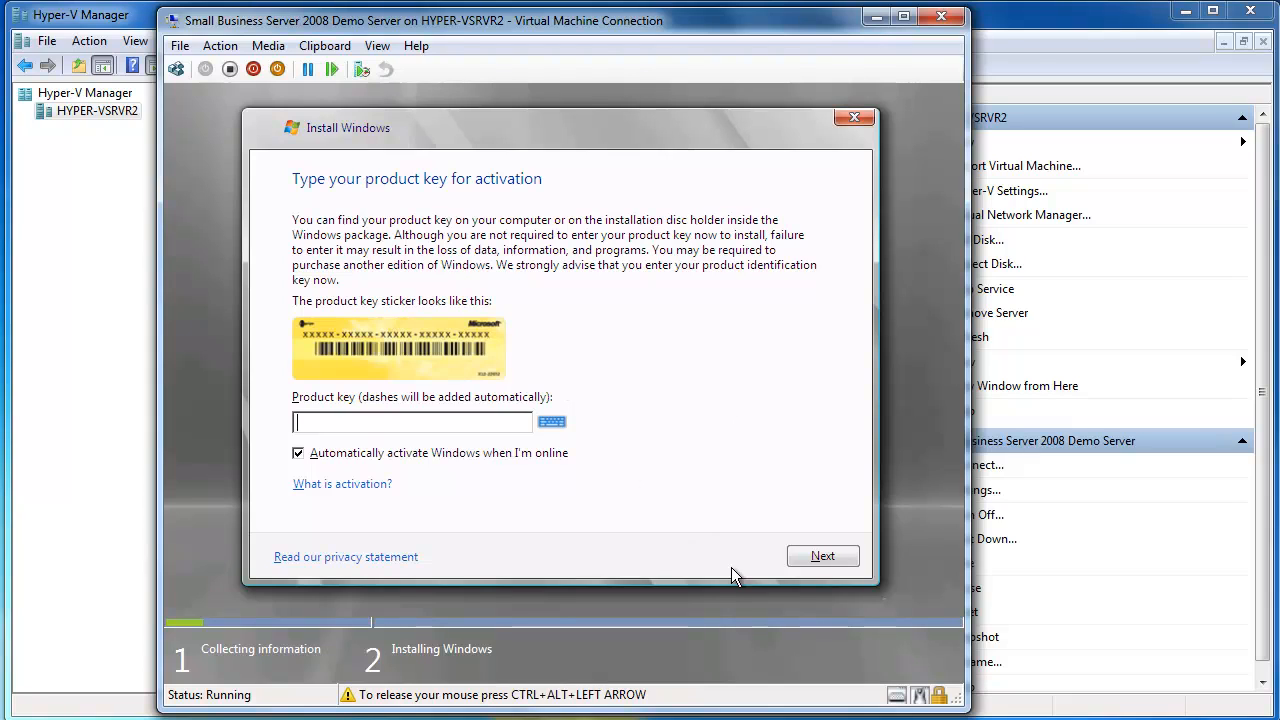
{"action": "left_click", "coordinate": [805, 562]}
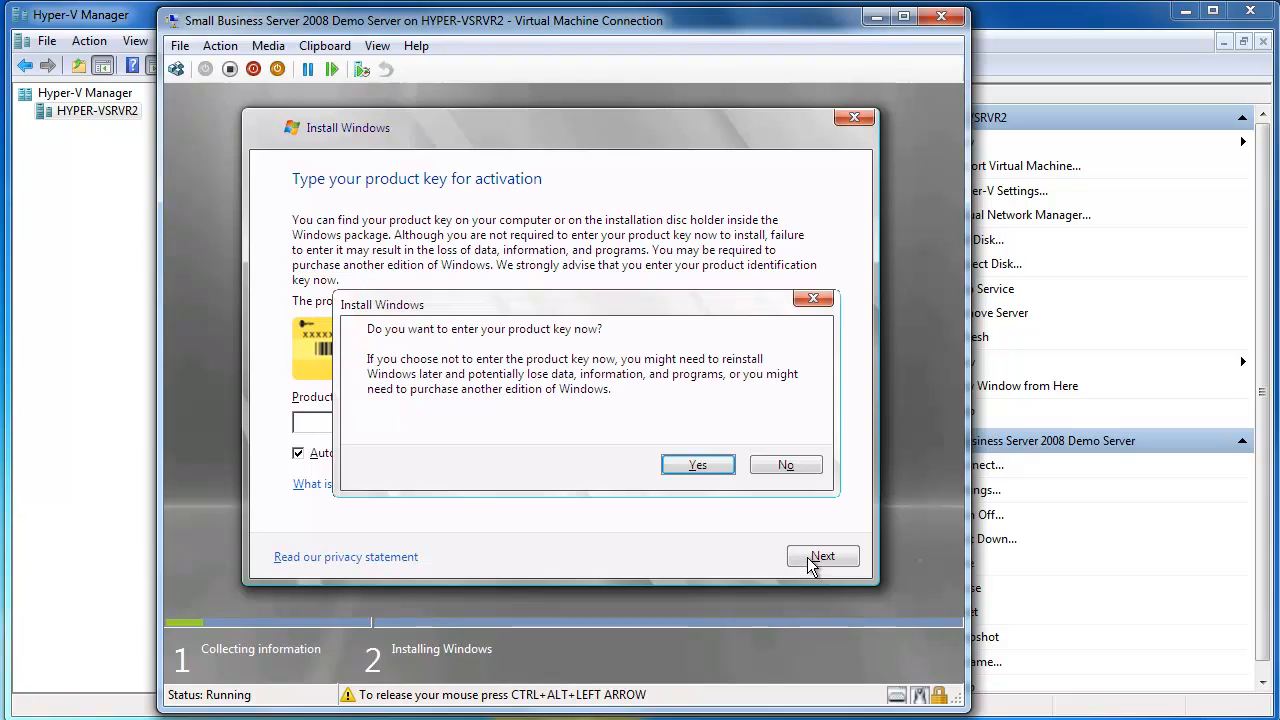
{"action": "left_click", "coordinate": [800, 466]}
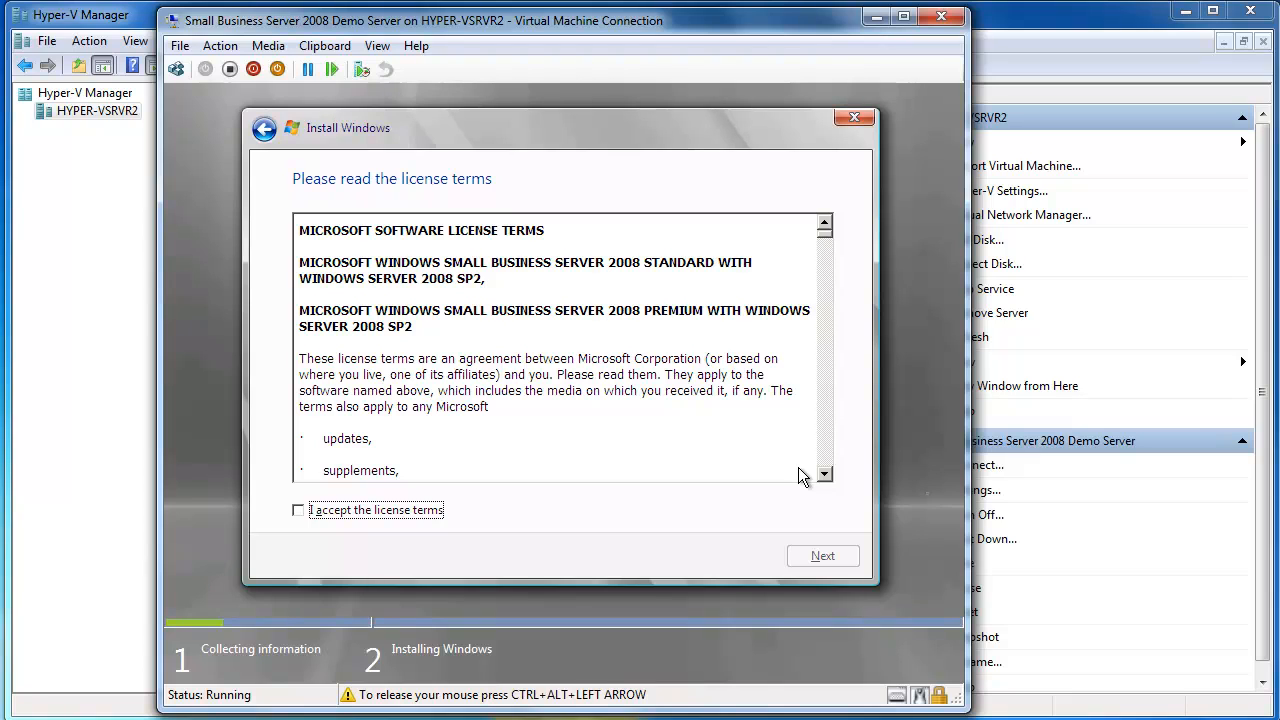
- Accept the license terms and run a Custom (advanced) installation on the unallocated space of Disk 0
{"action": "left_click", "coordinate": [326, 512]}
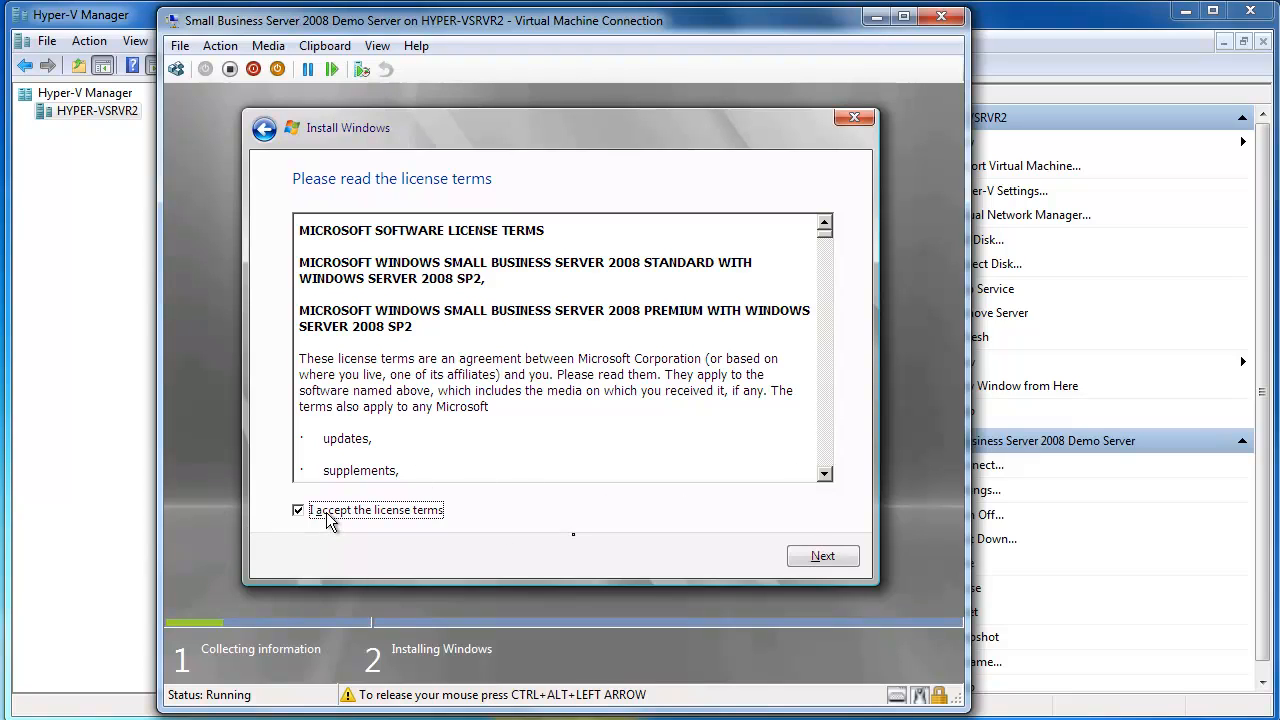
{"action": "left_click", "coordinate": [819, 555]}
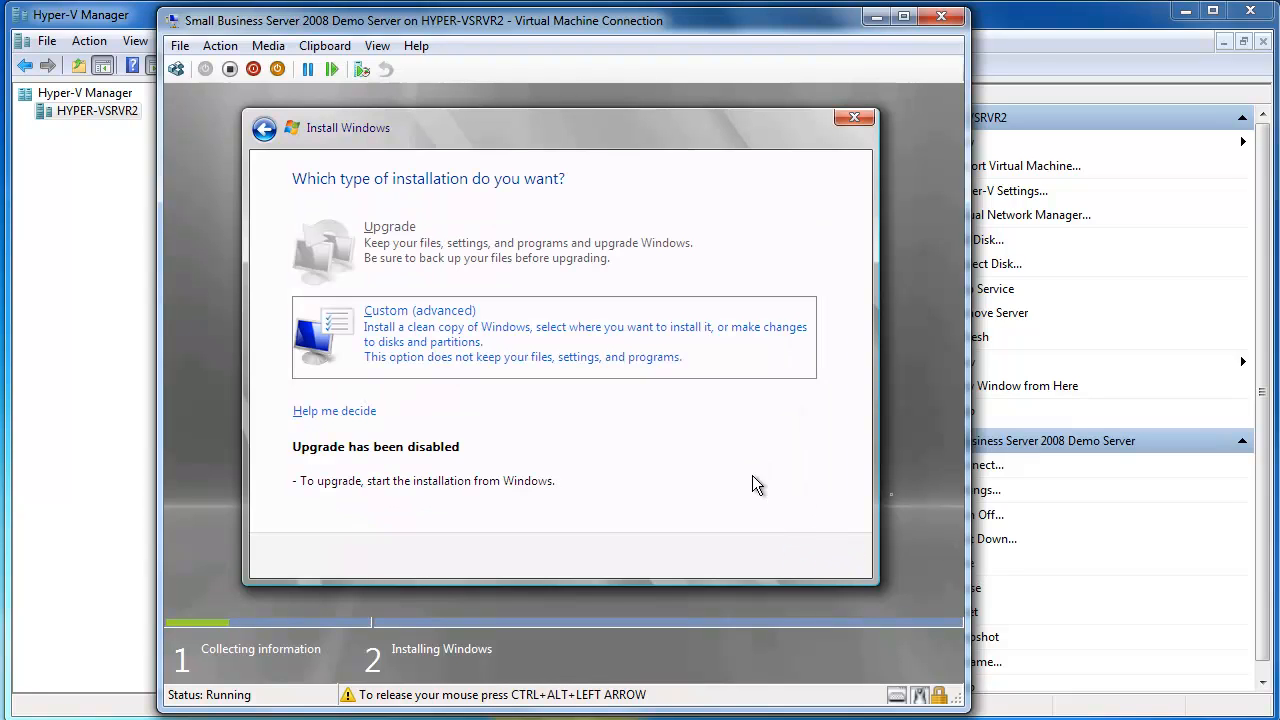
{"action": "left_click", "coordinate": [482, 347]}
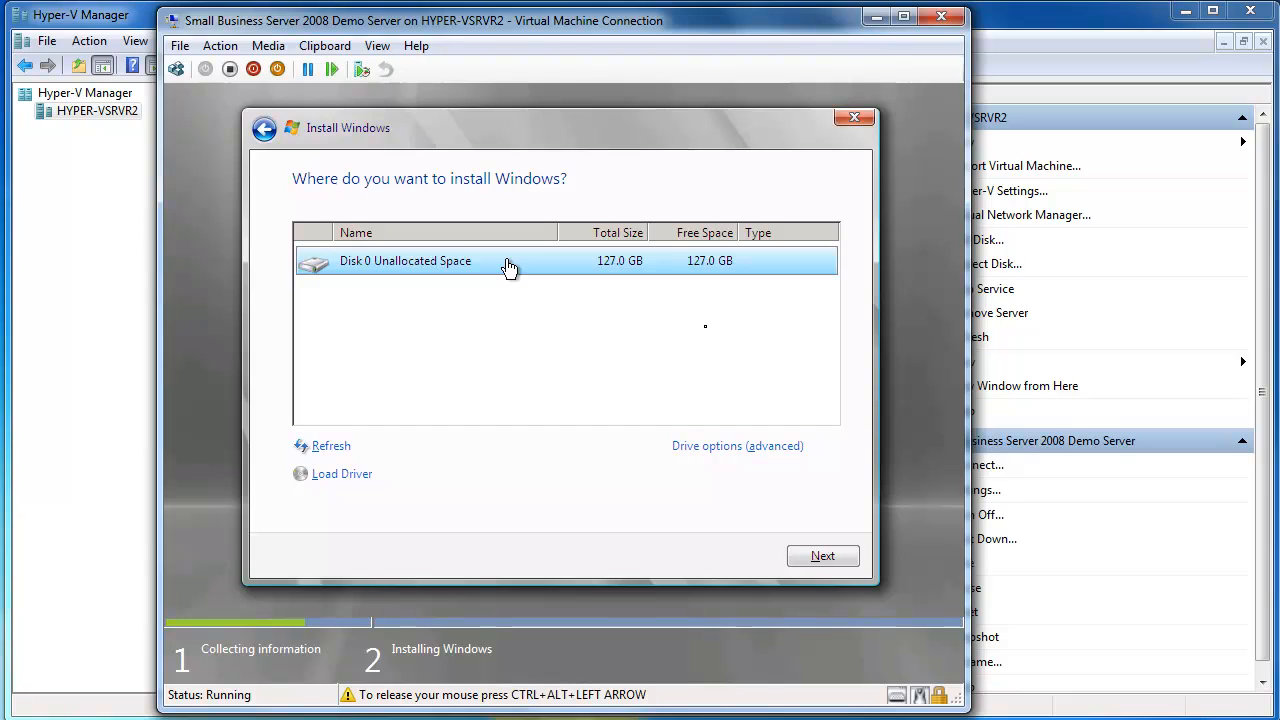
{"action": "left_click", "coordinate": [810, 552]}
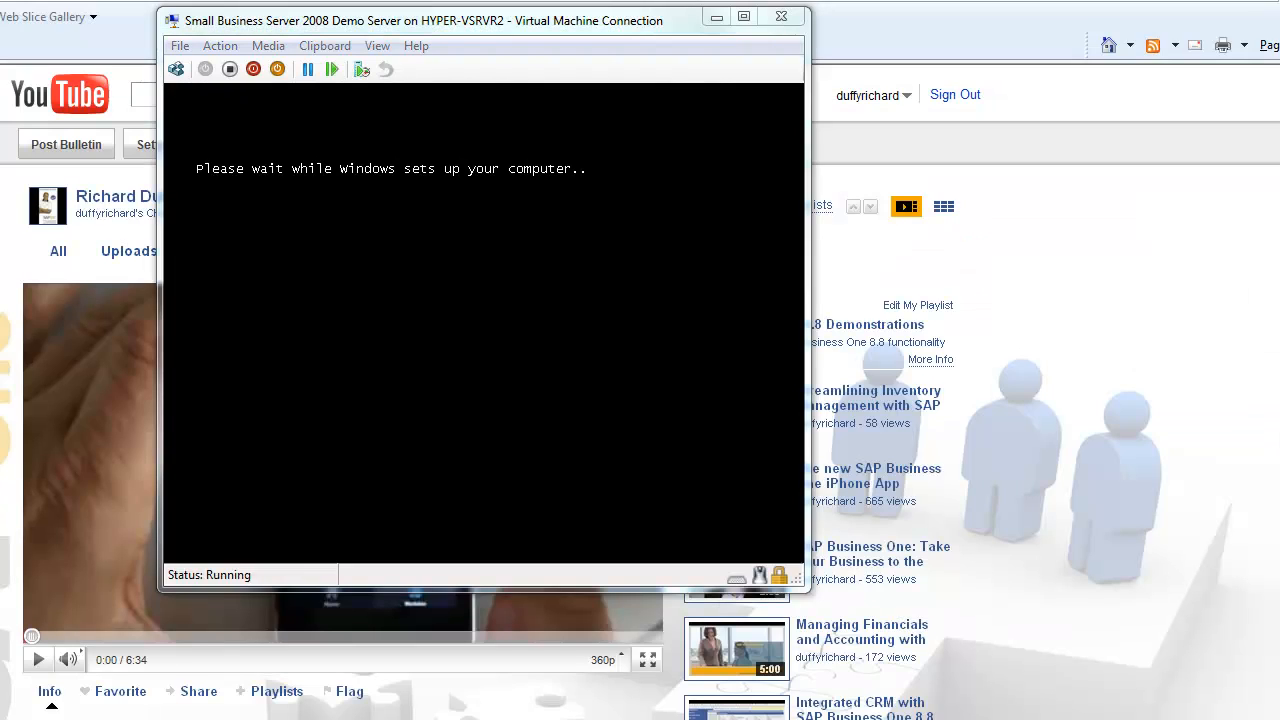
- Continue the Small Business Server setup, verify the clock and time zone settings, and choose to go online for the most recent installation updates
{"action": "key", "text": "alt+Tab"}
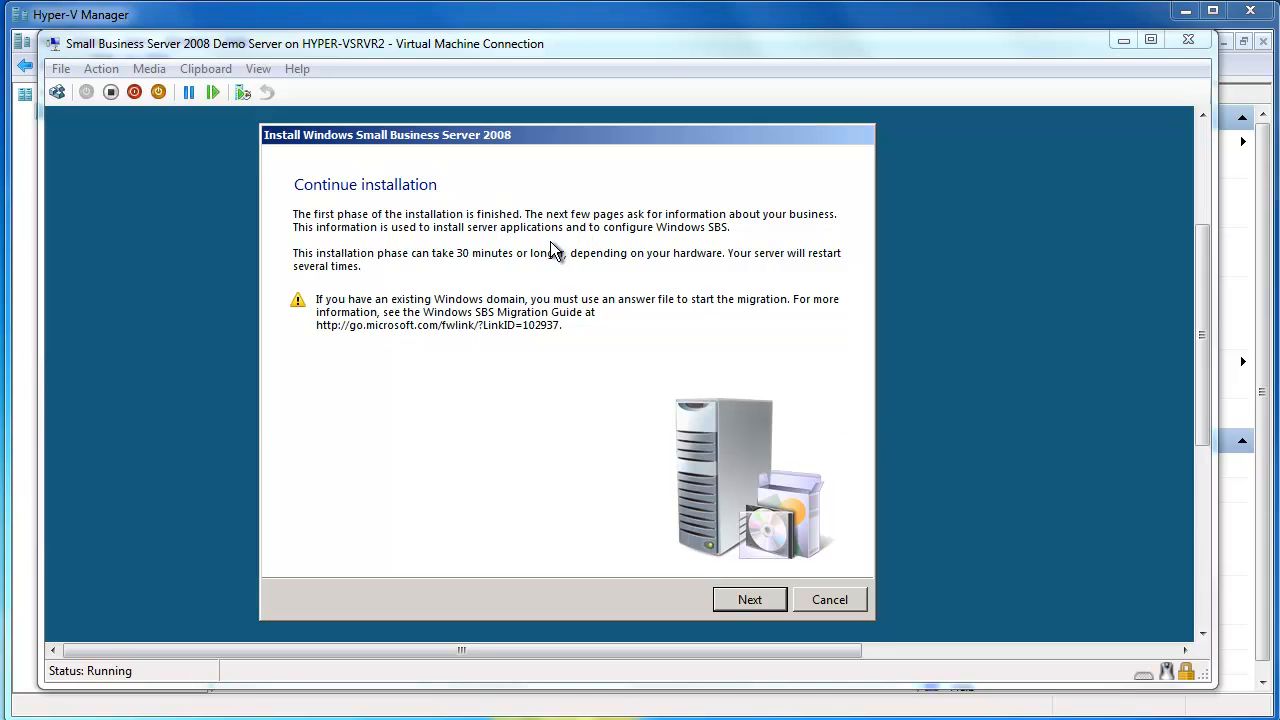
{"action": "left_click", "coordinate": [750, 599]}
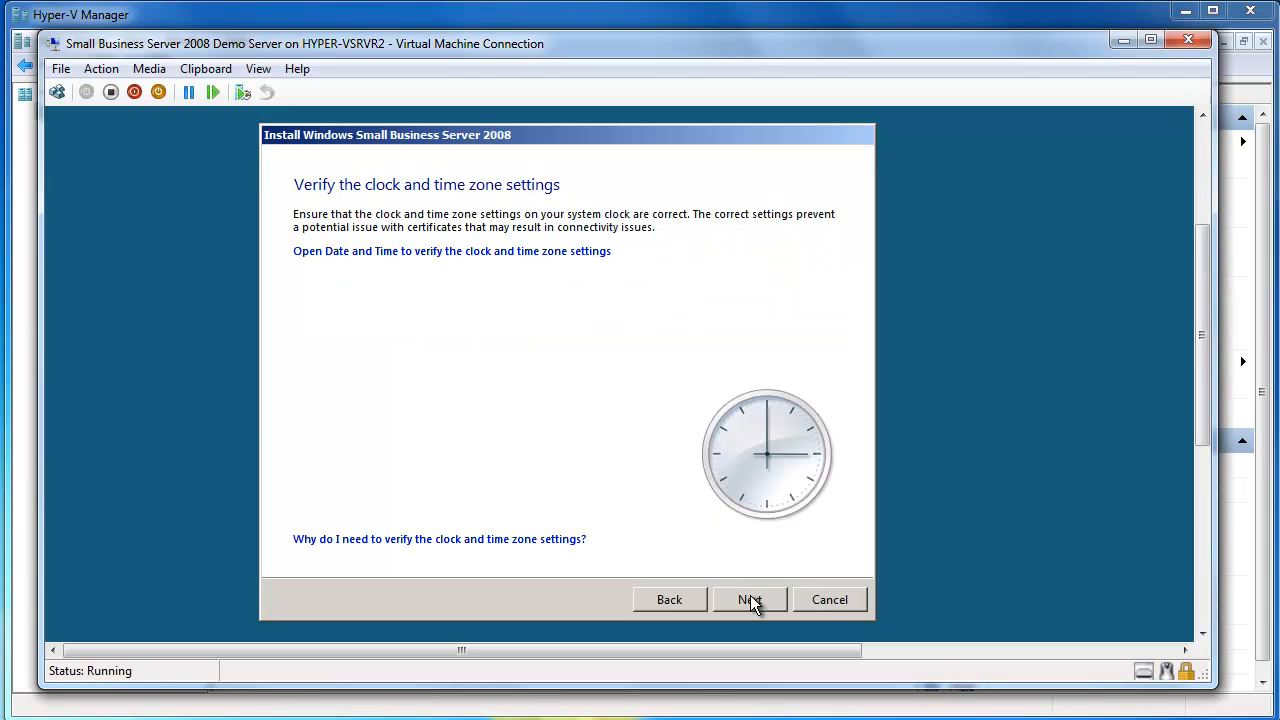
{"action": "left_click", "coordinate": [505, 251]}
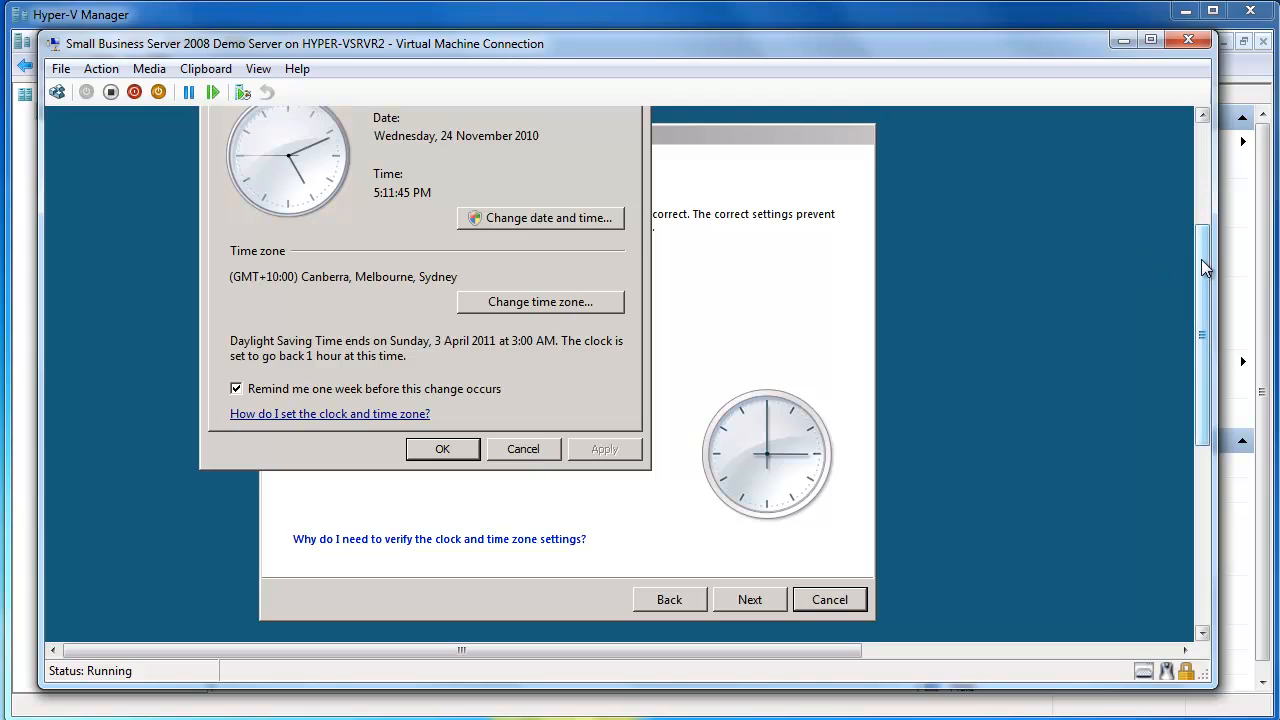
{"action": "left_click_drag", "start_coordinate": [1201, 259], "coordinate": [1190, 219]}
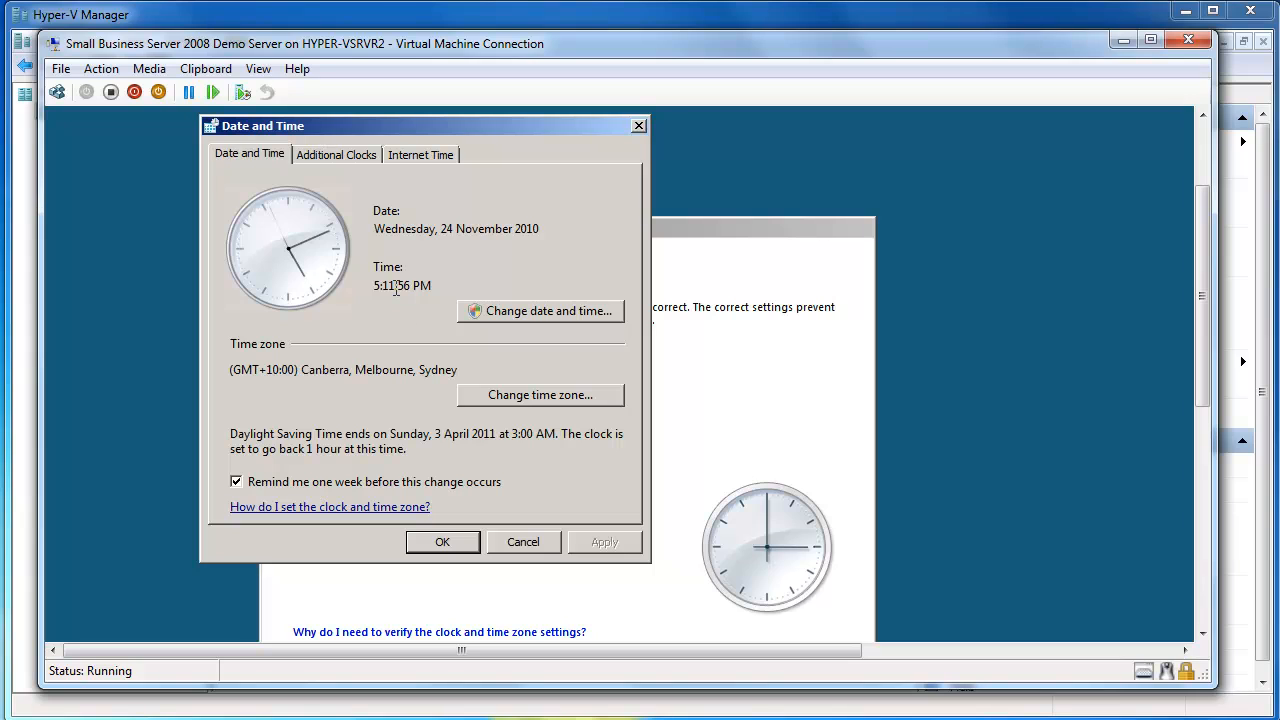
{"action": "left_click", "coordinate": [461, 542]}
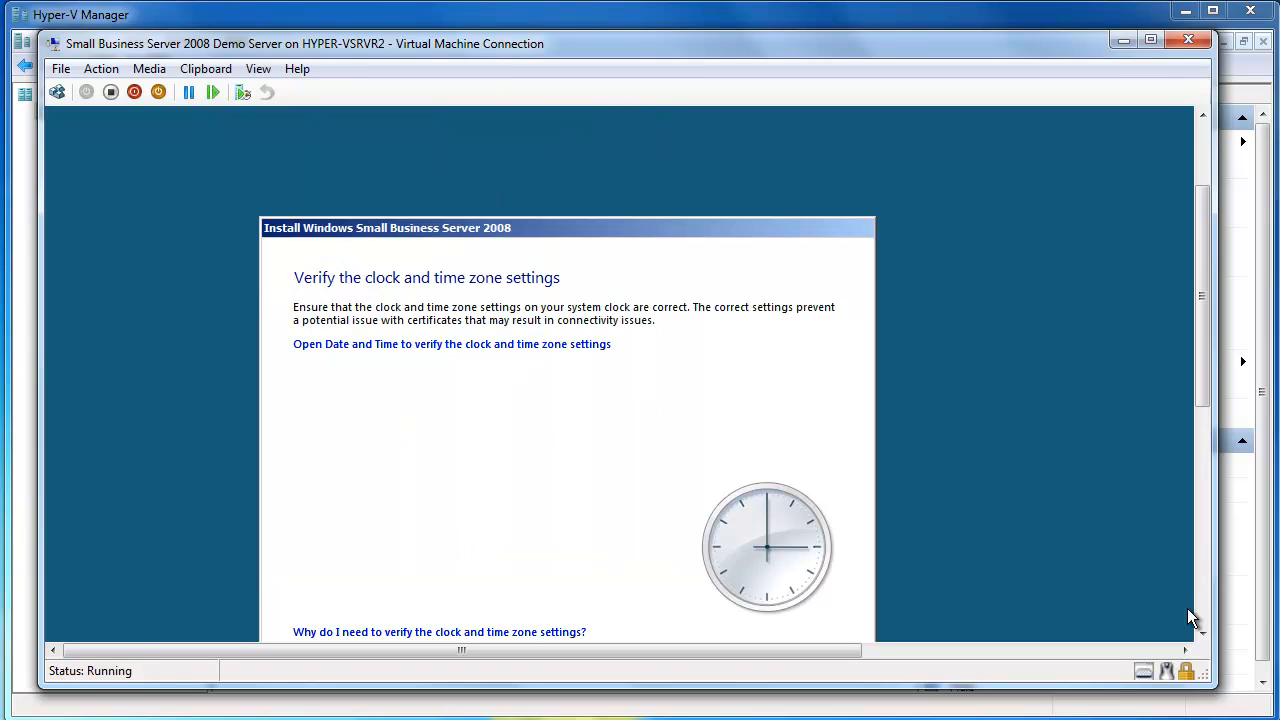
{"action": "left_click", "coordinate": [1201, 632]}
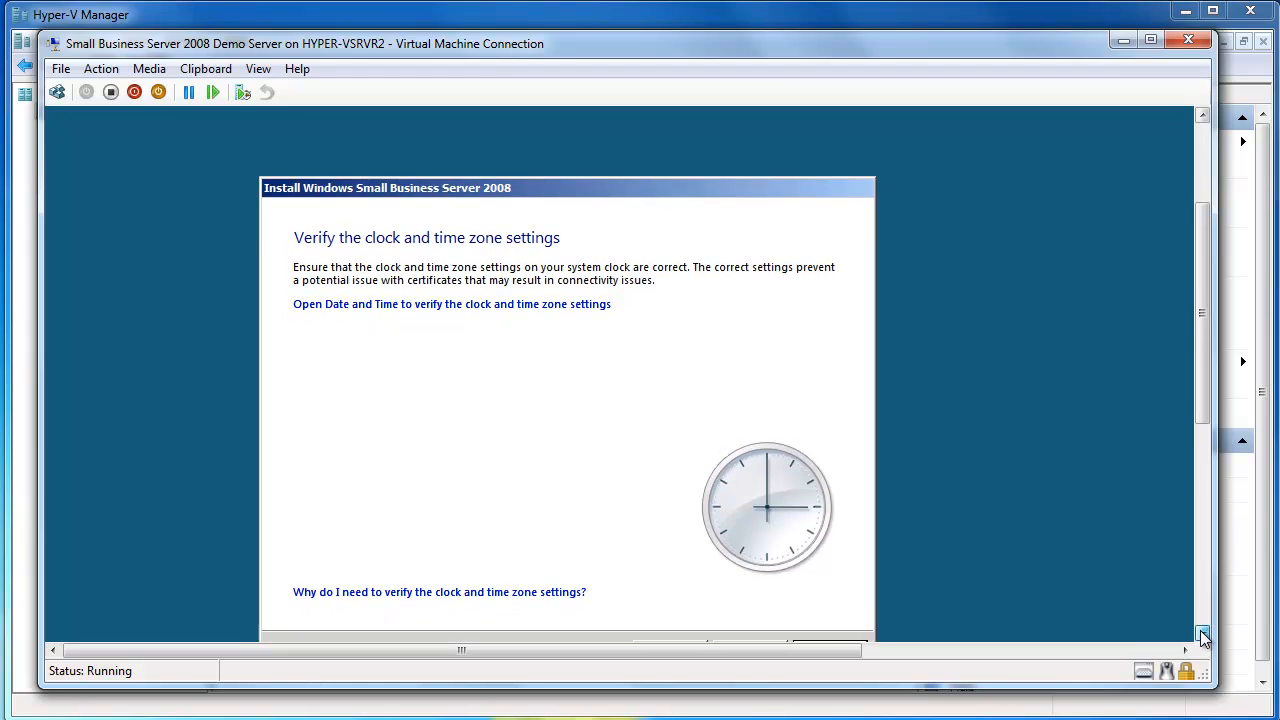
{"action": "left_click", "coordinate": [748, 602]}
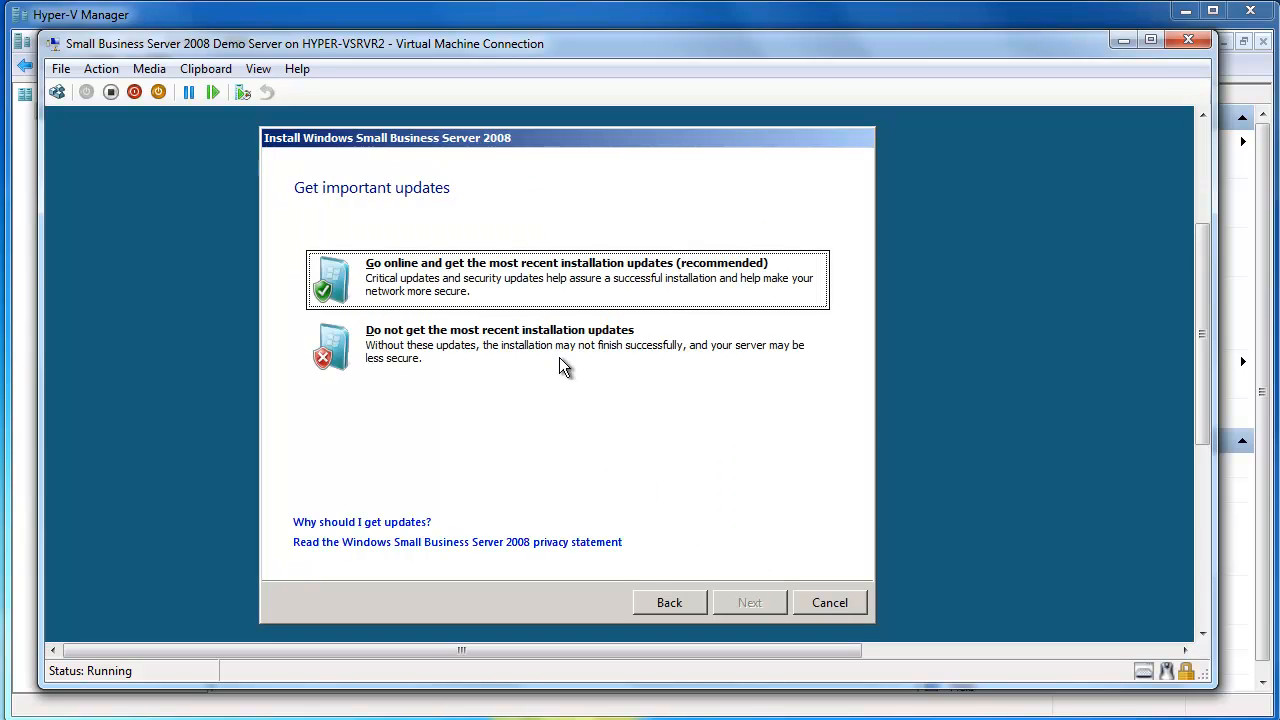
{"action": "left_click", "coordinate": [506, 265]}
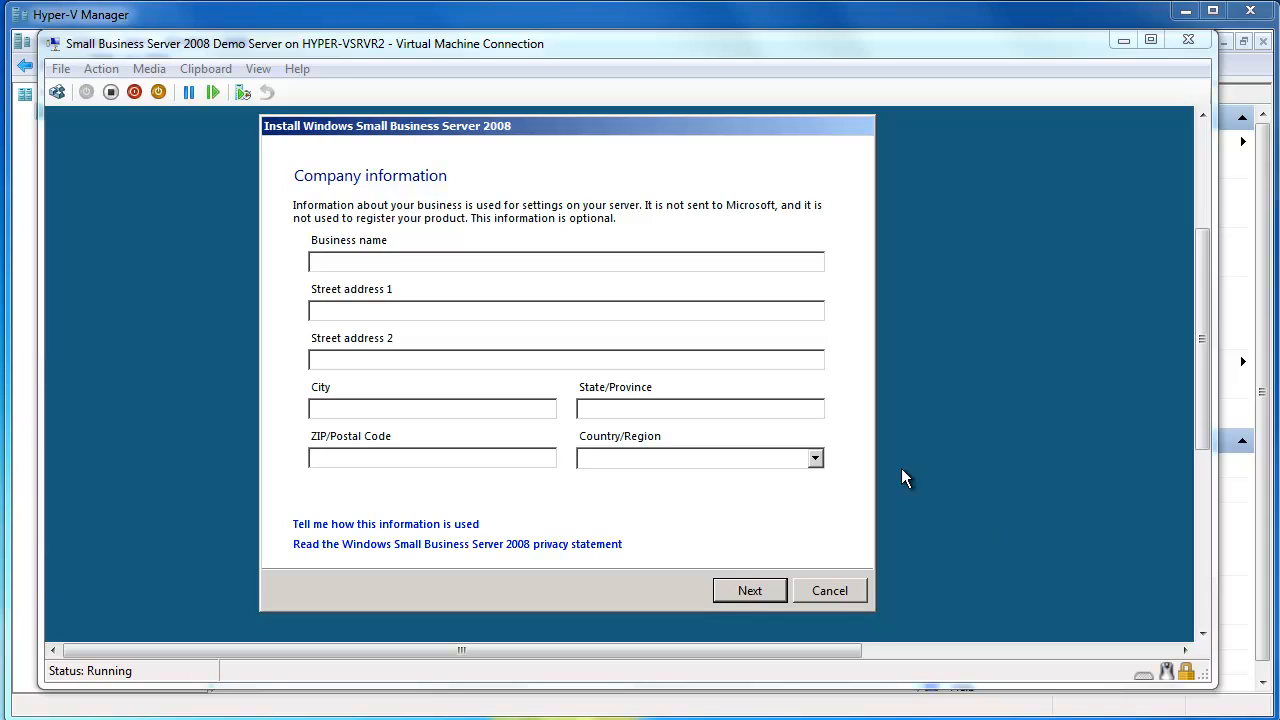
- Enter OEC Computers as the business name in the company information
{"action": "left_click", "coordinate": [627, 258]}
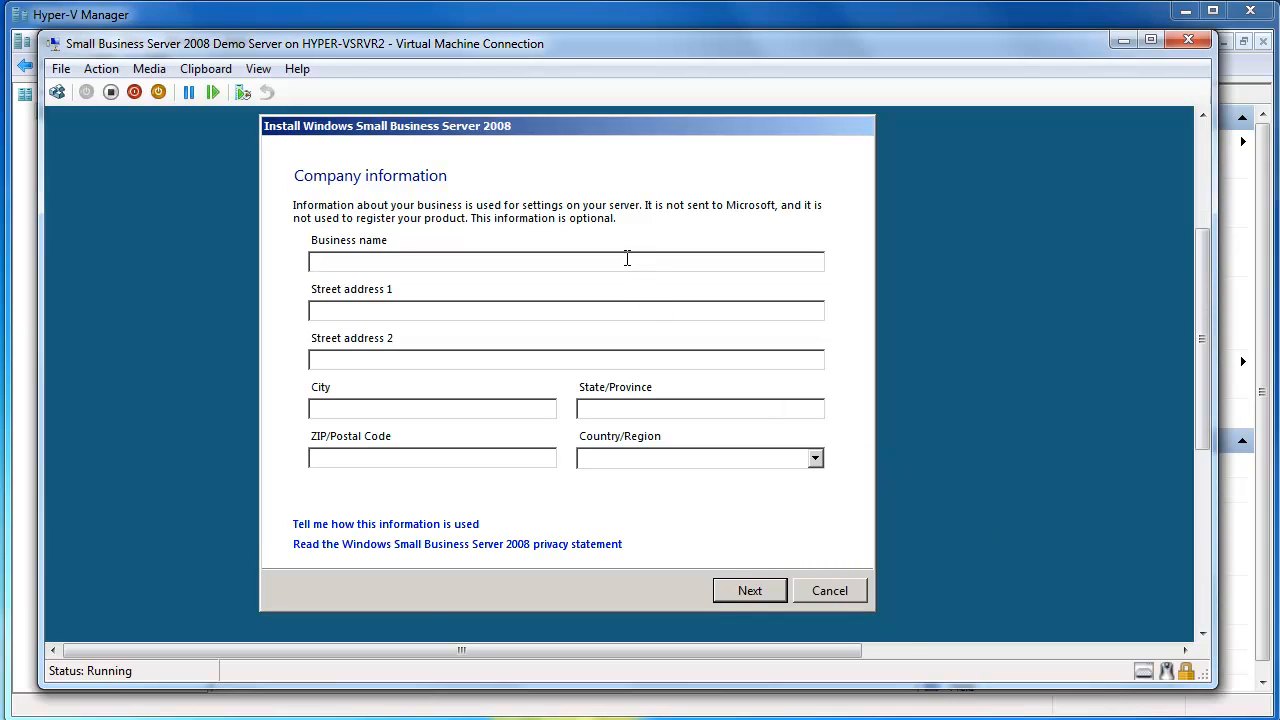
{"action": "type", "text": "OEC Computers"}
- Set the company's country/region to Australia and continue to the server and network naming page
{"action": "left_click", "coordinate": [815, 459]}
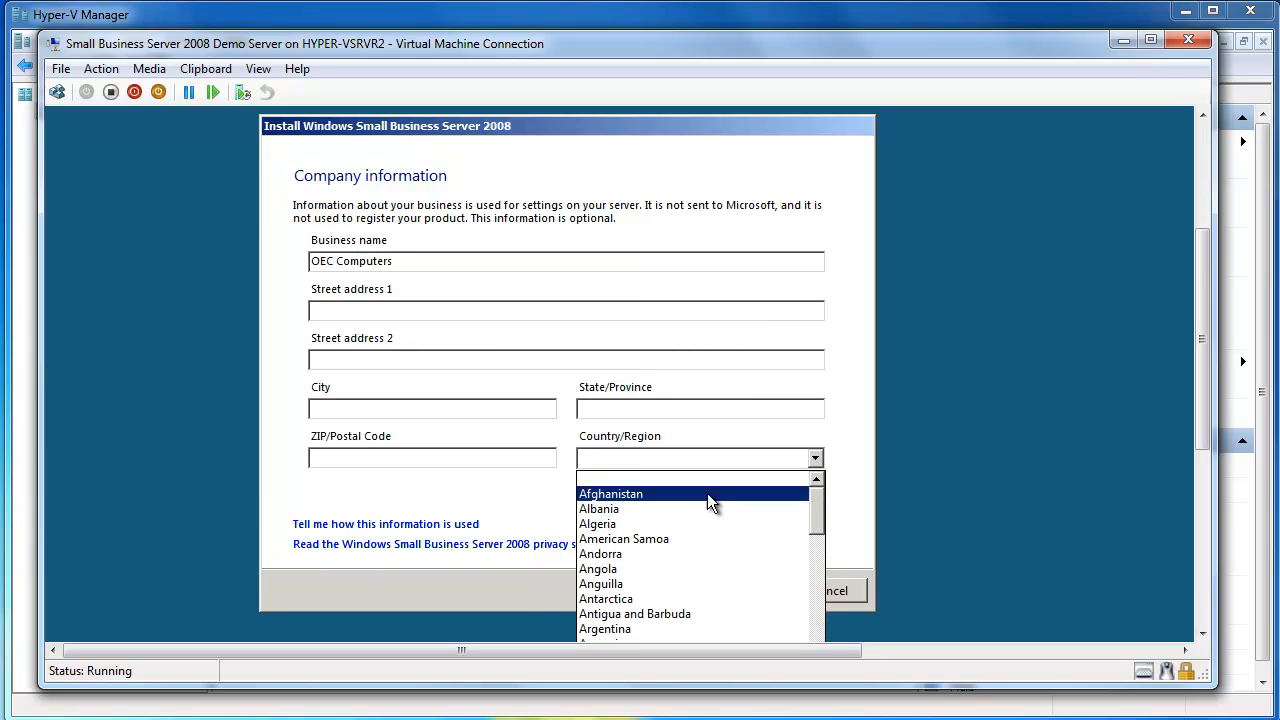
{"action": "scroll", "coordinate": [822, 613], "scroll_direction": "down", "scroll_amount": 9}
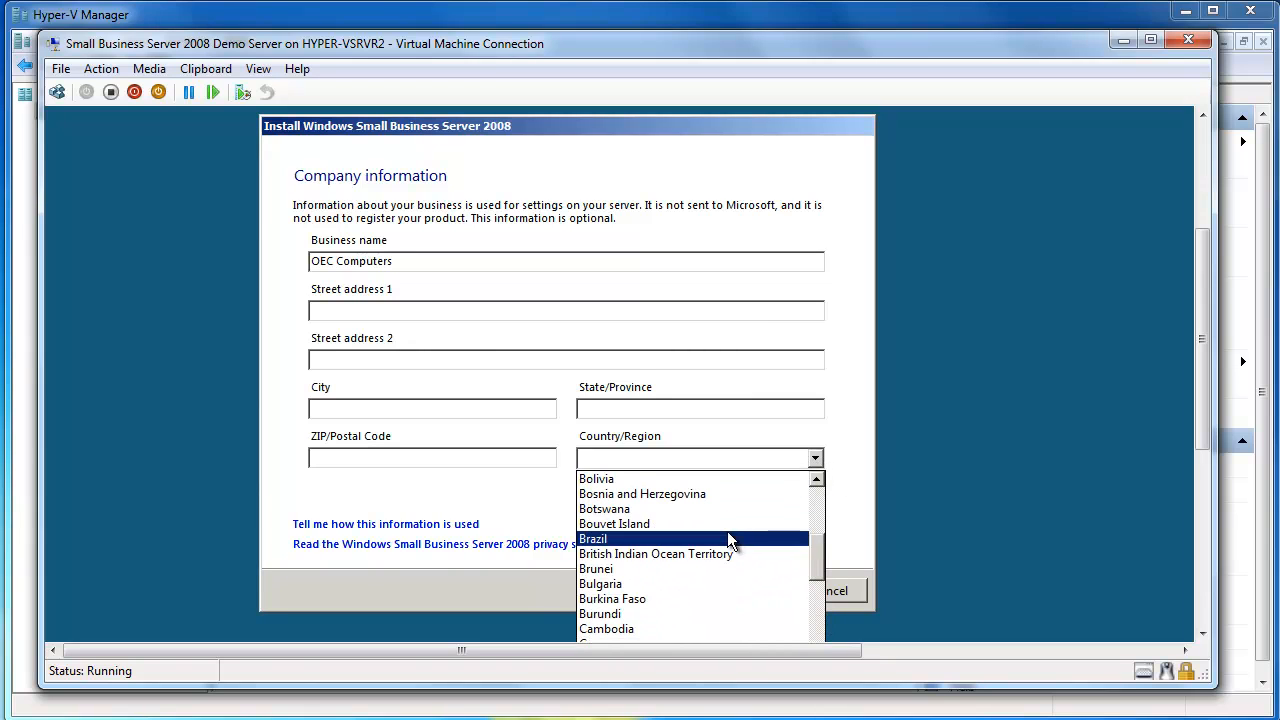
{"action": "left_click", "coordinate": [816, 478]}
{"action": "left_click", "coordinate": [816, 478]}
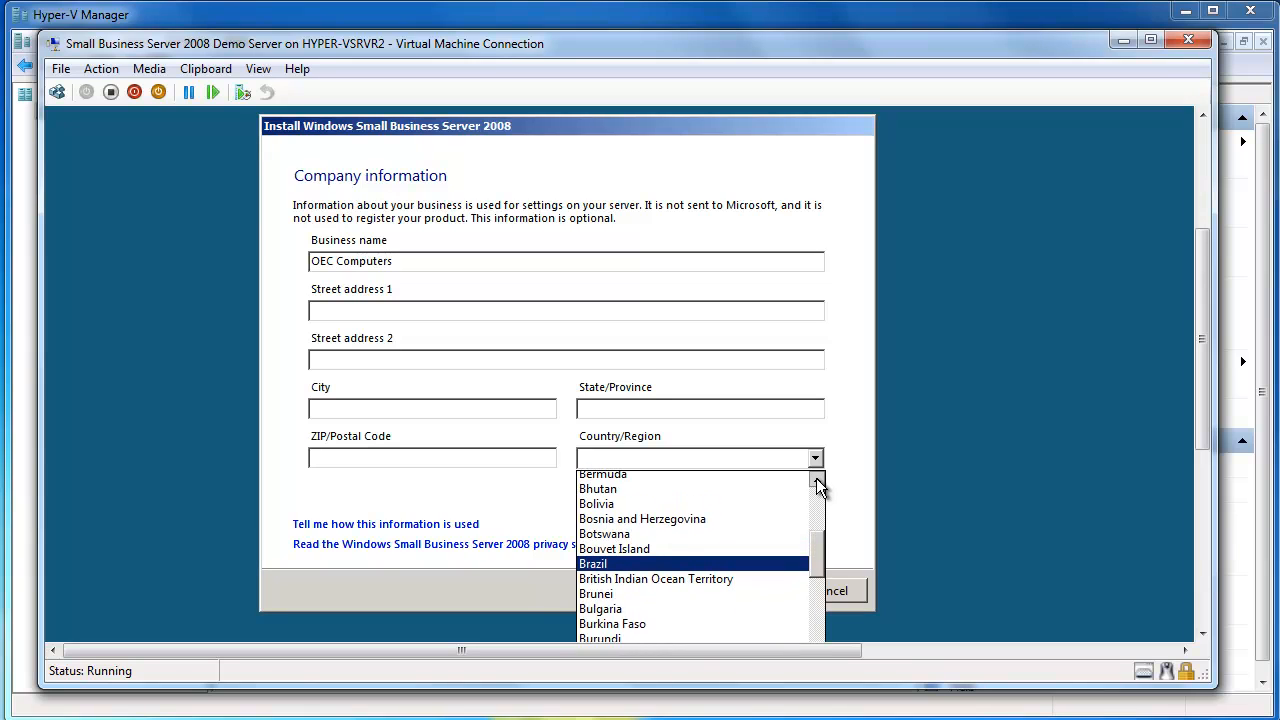
{"action": "left_click", "coordinate": [816, 478]}
{"action": "left_click", "coordinate": [816, 478]}
{"action": "left_click", "coordinate": [816, 478]}
{"action": "left_click", "coordinate": [816, 478]}
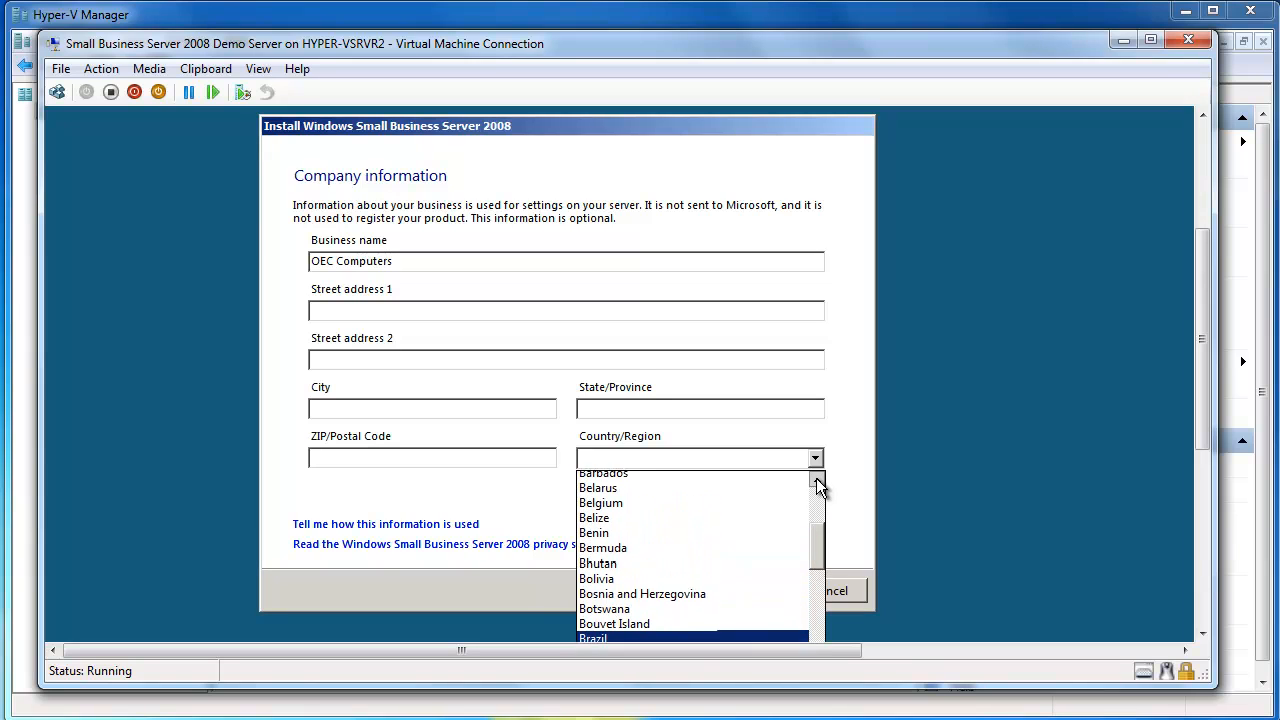
{"action": "left_click", "coordinate": [816, 478]}
{"action": "left_click", "coordinate": [816, 478]}
{"action": "left_click", "coordinate": [816, 478]}
{"action": "left_click", "coordinate": [816, 478]}
{"action": "left_click", "coordinate": [816, 478]}
{"action": "left_click", "coordinate": [816, 478]}
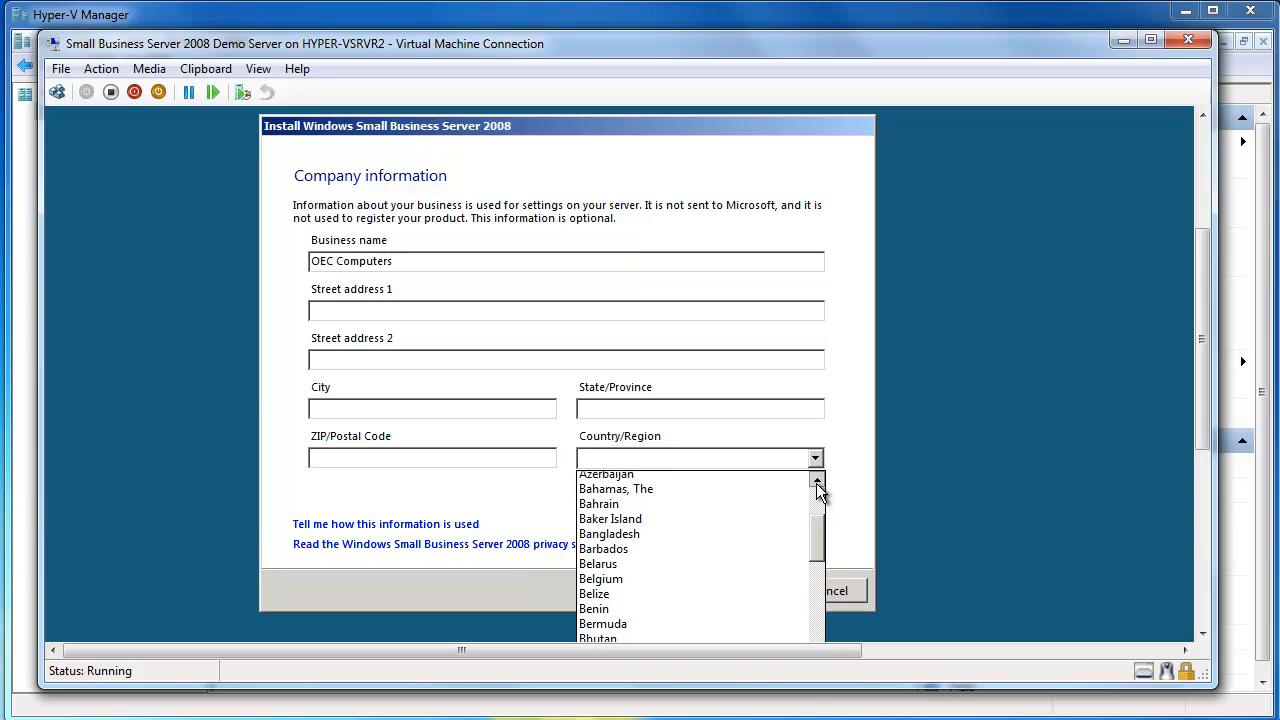
{"action": "left_click", "coordinate": [816, 478]}
{"action": "left_click", "coordinate": [816, 478]}
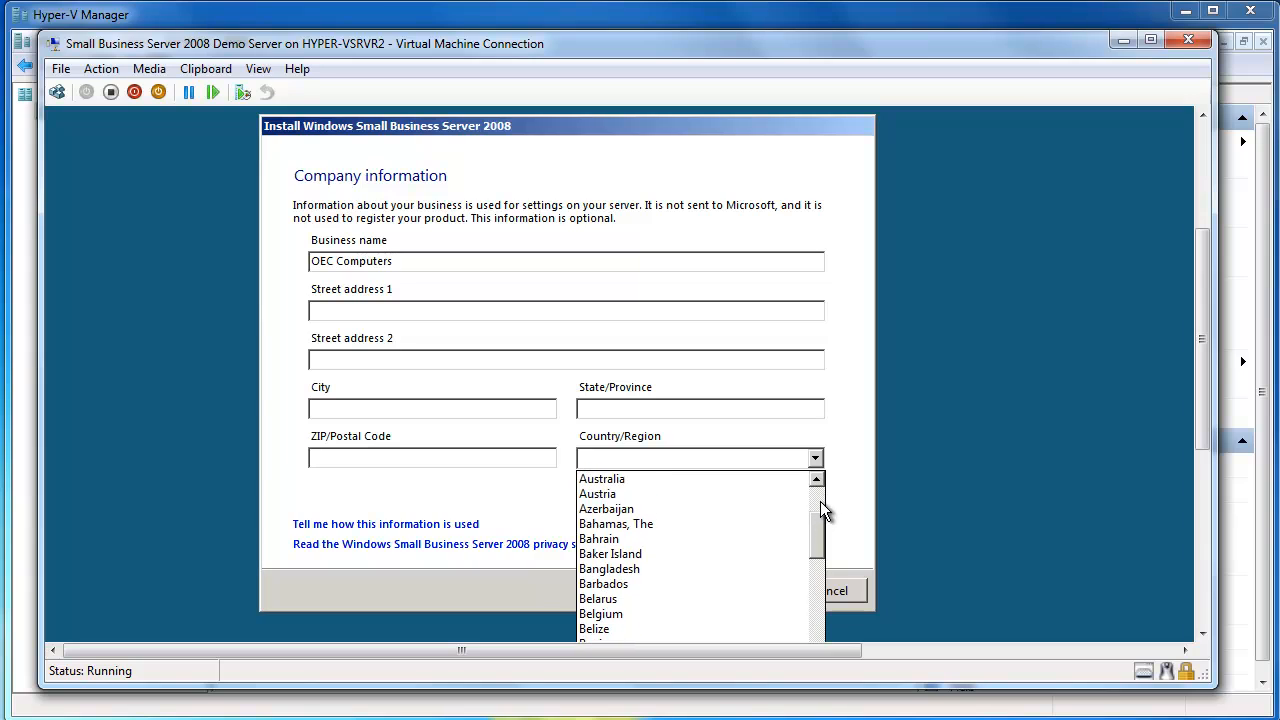
{"action": "left_click", "coordinate": [679, 479]}
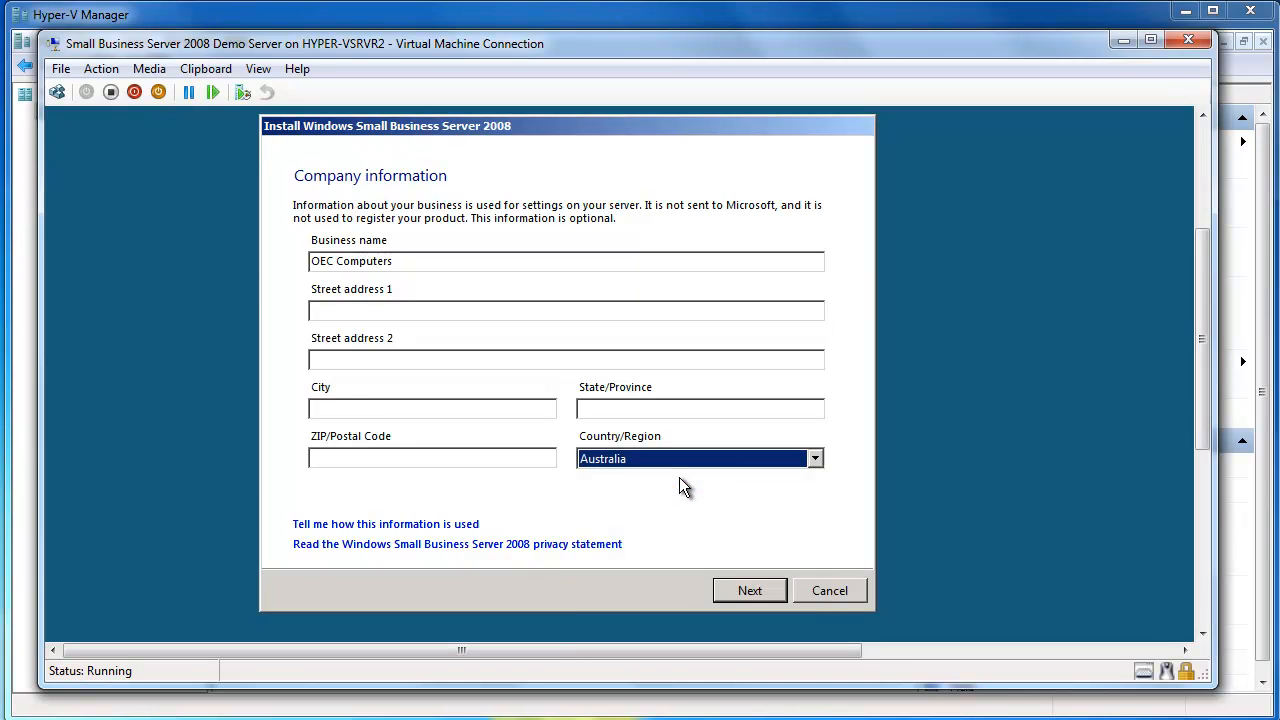
{"action": "key", "text": "Return"}
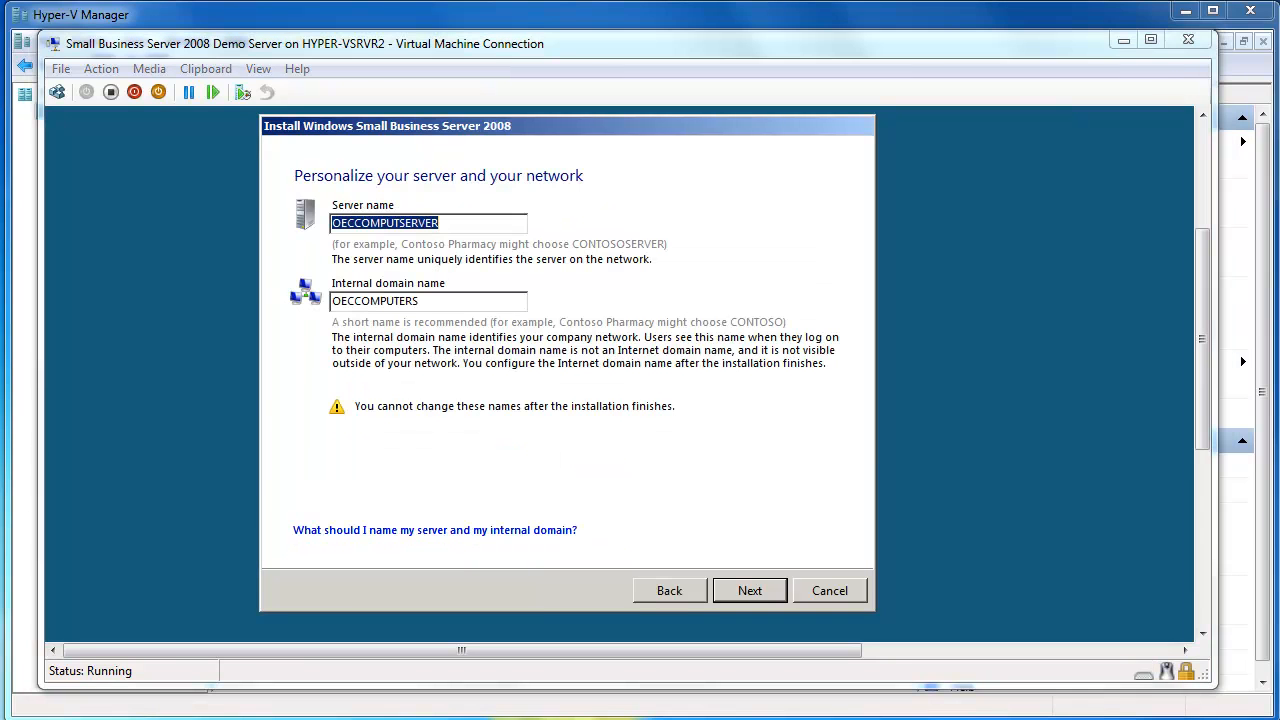
- Name the server OECSBSERVER, keep OECCOMPUTERS as the internal domain name, and continue
{"action": "double_click", "coordinate": [472, 229]}
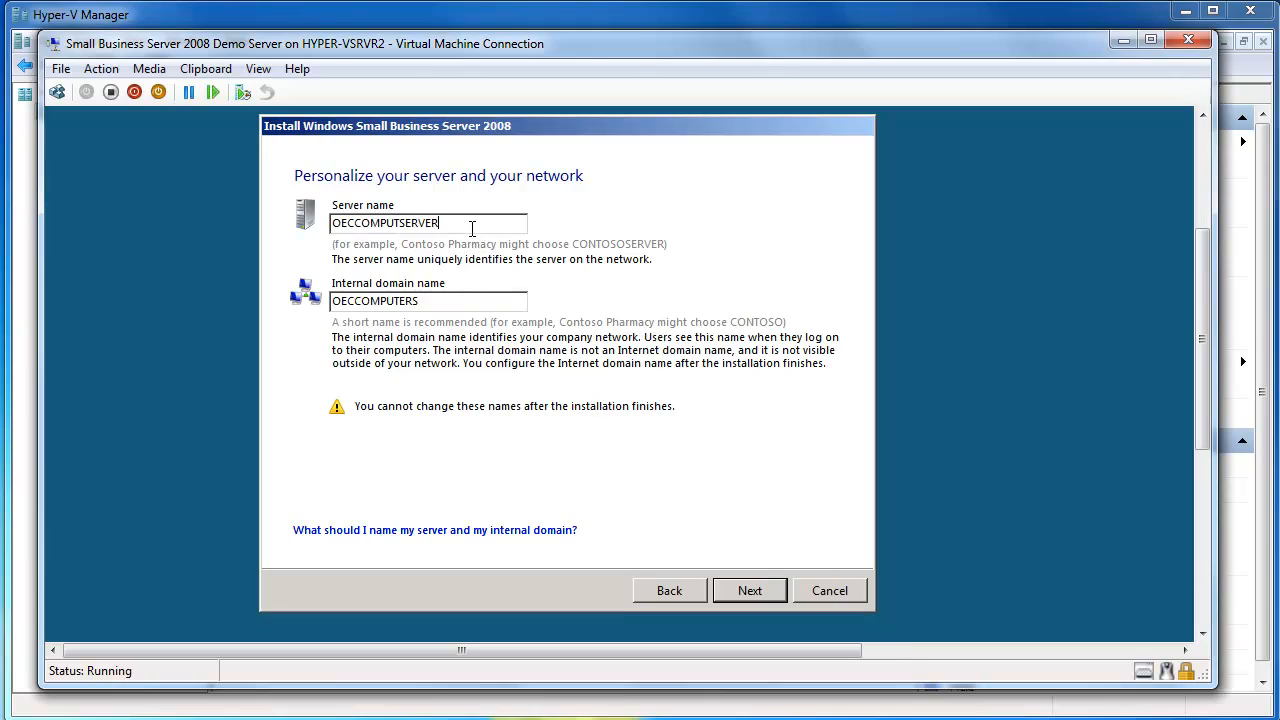
{"action": "type", "text": "OECSBSERVER"}
{"action": "key", "text": "Tab"}
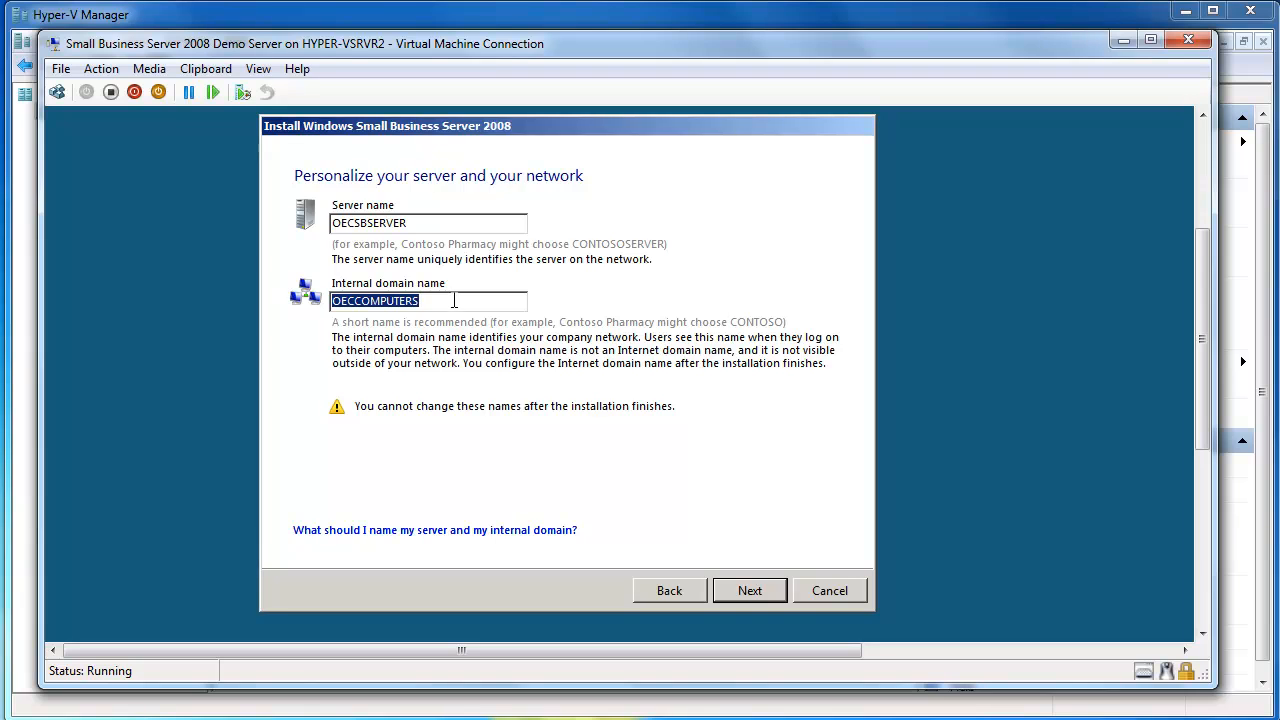
{"action": "left_click", "coordinate": [755, 593]}
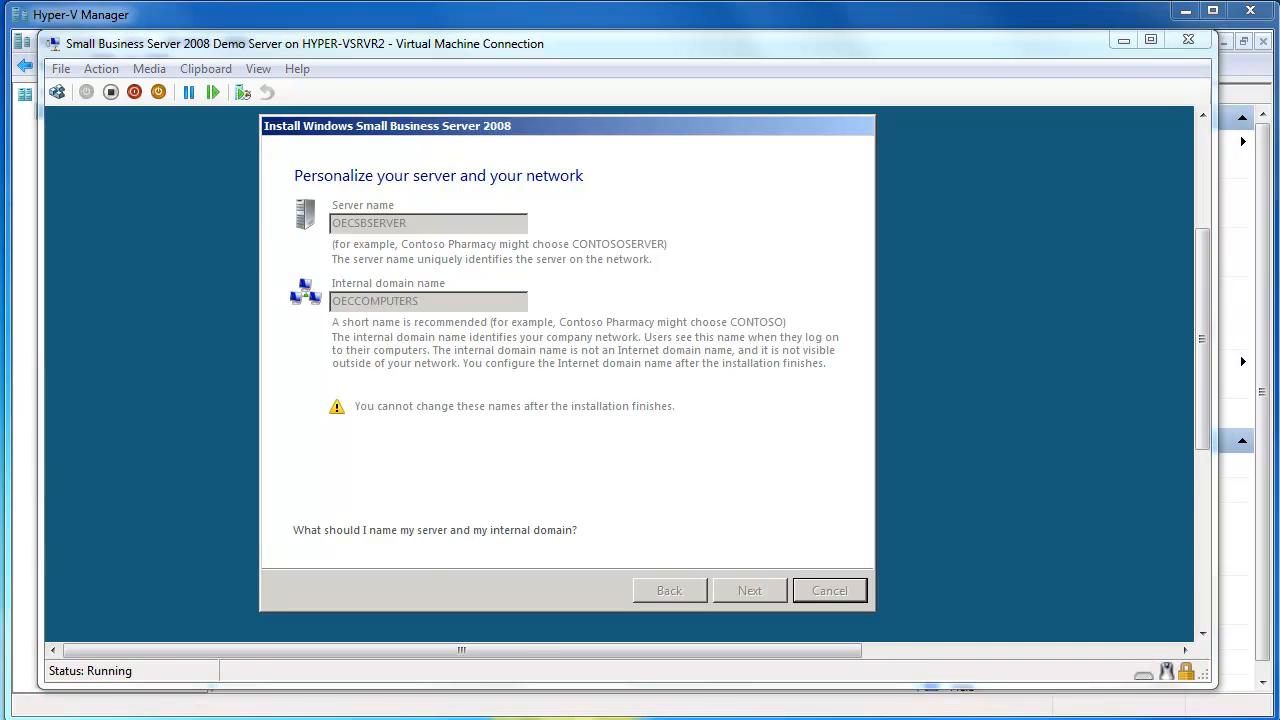
- Add the network administrator account with the administrator's first and last name, user name, and administrator password with its confirmation, and continue
{"action": "left_click", "coordinate": [424, 262]}
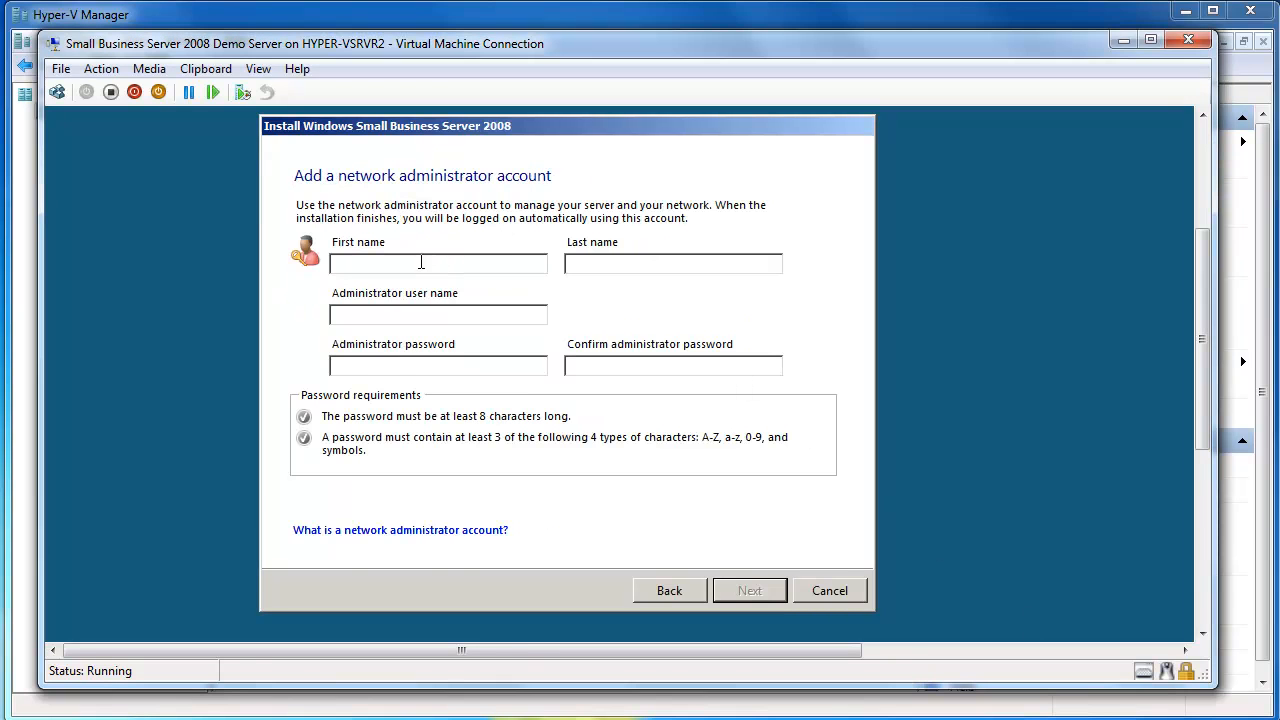
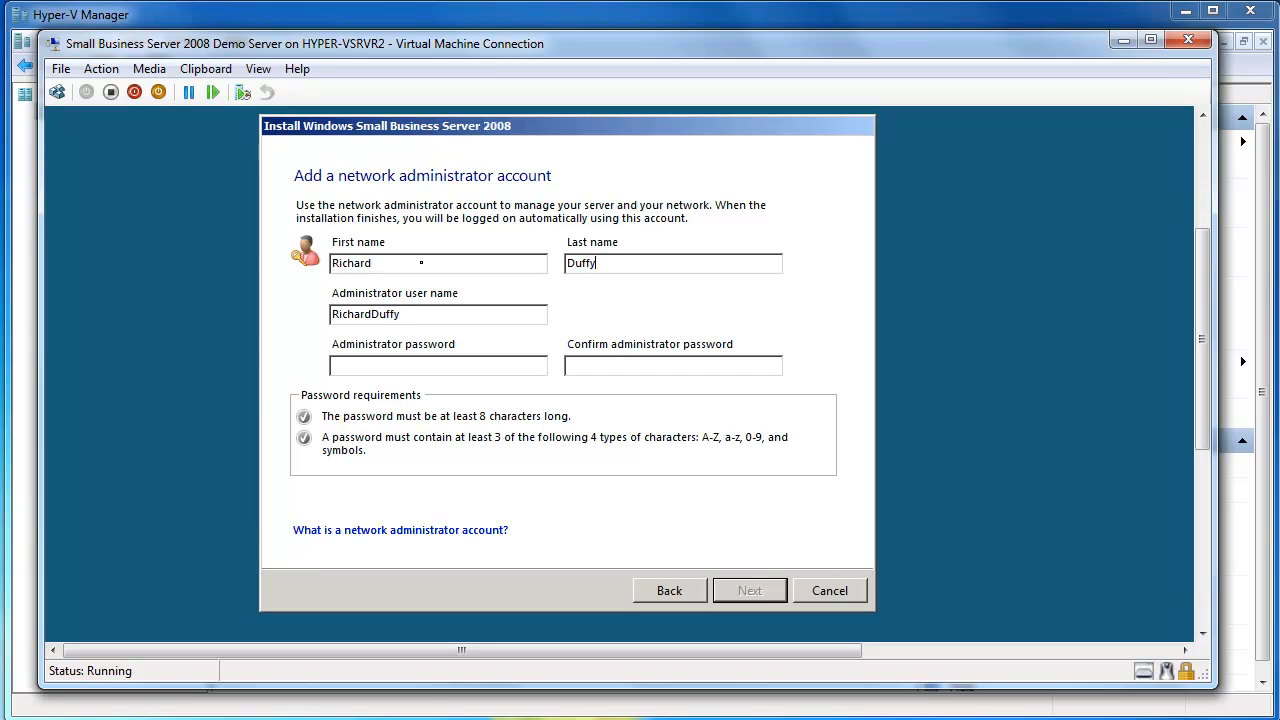
{"action": "key", "text": "Tab"}
{"action": "type", "text": "Richard*********"}
{"action": "key", "text": "Tab"}
{"action": "type", "text": "*****"}
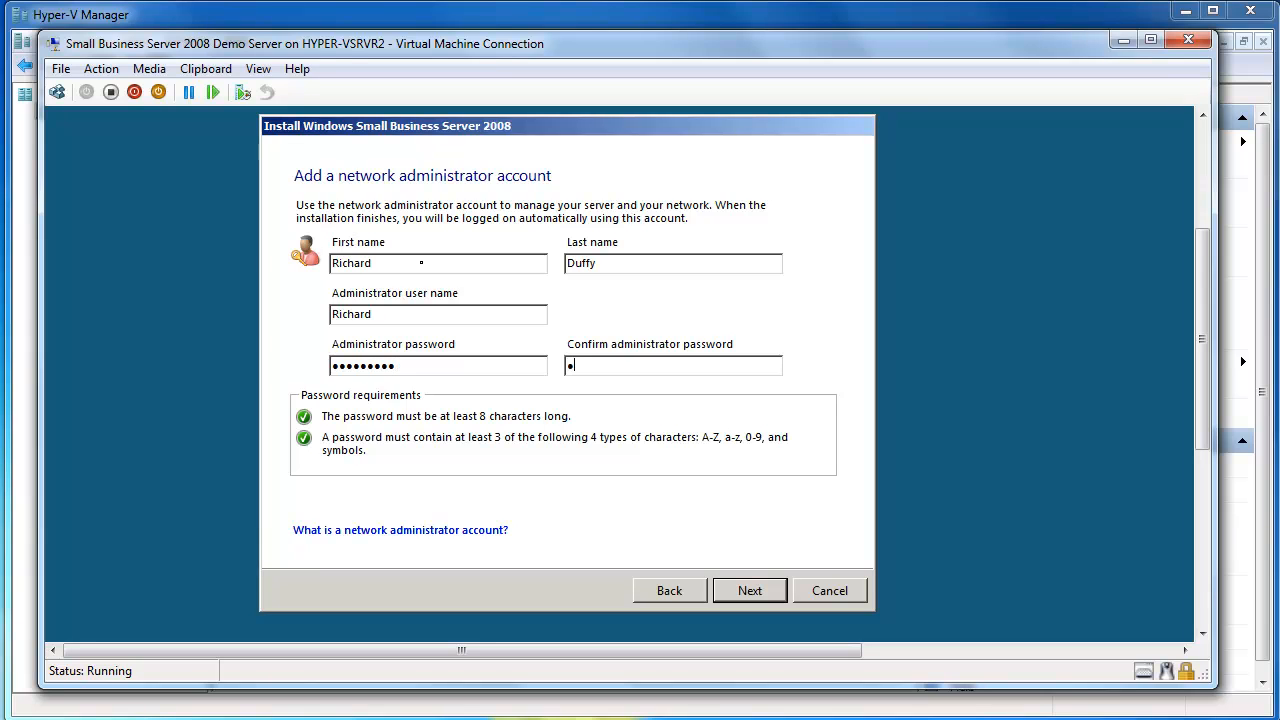
{"action": "type", "text": "****"}
{"action": "left_click", "coordinate": [751, 592]}
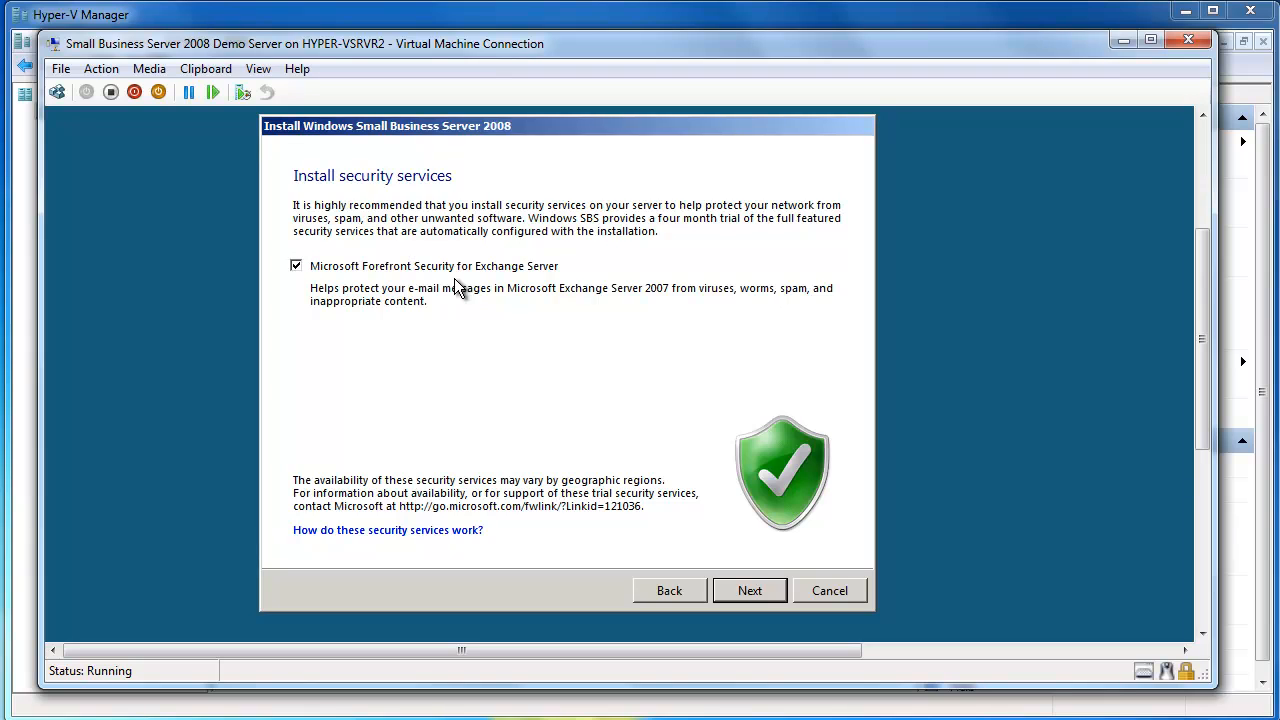
- Deselect Microsoft Forefront Security for Exchange Server in the security services and continue to the settings review
{"action": "left_click", "coordinate": [398, 266]}
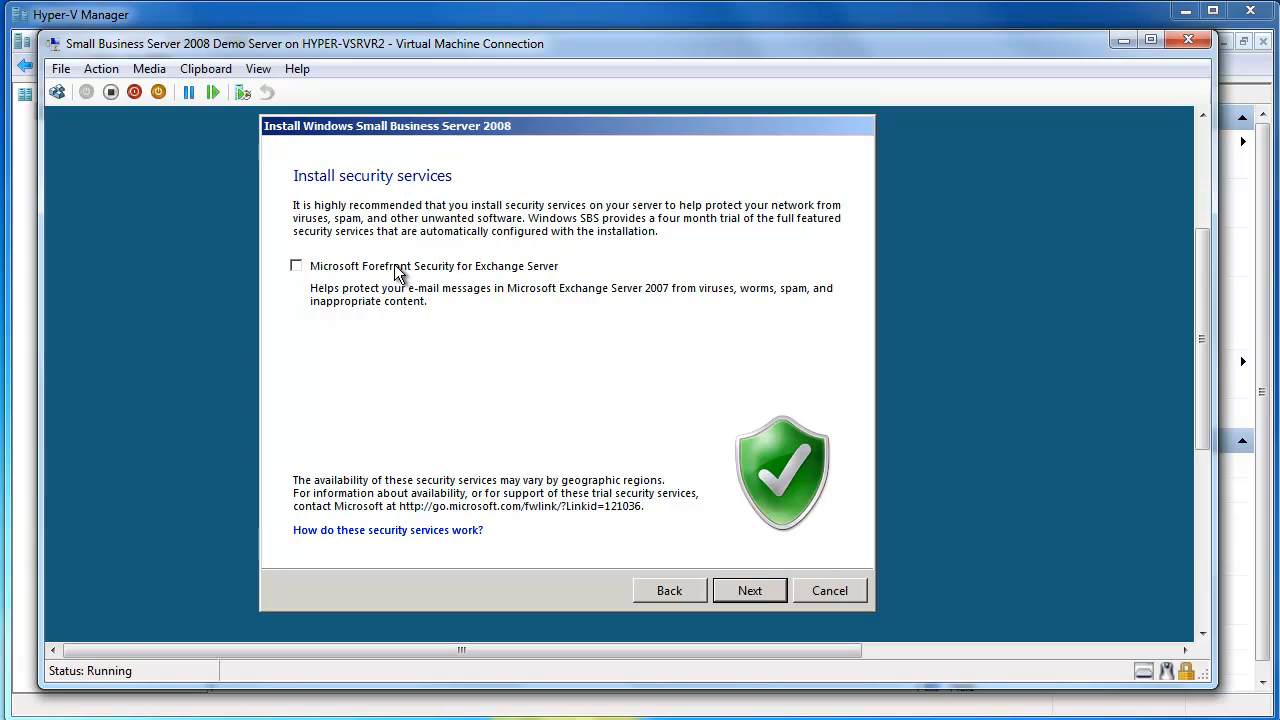
{"action": "left_click", "coordinate": [749, 591]}
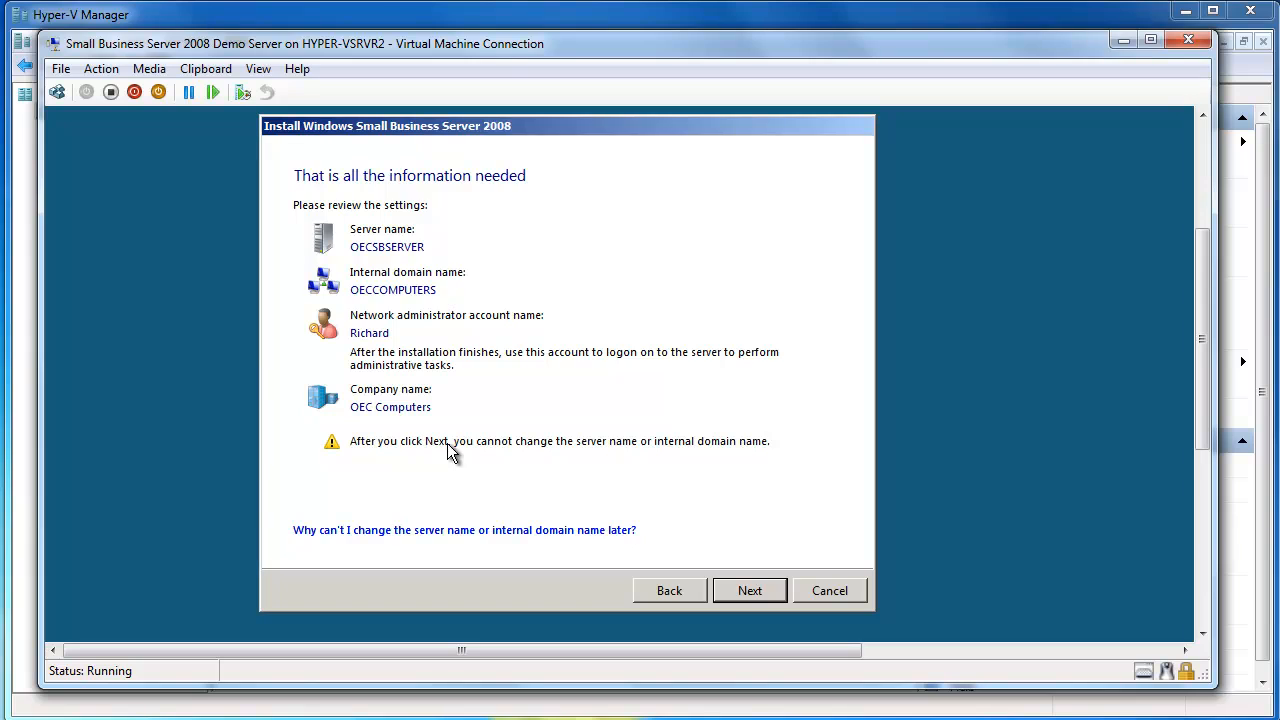
- Accept the reviewed settings to complete the installation, and start using the server
{"action": "left_click", "coordinate": [774, 581]}
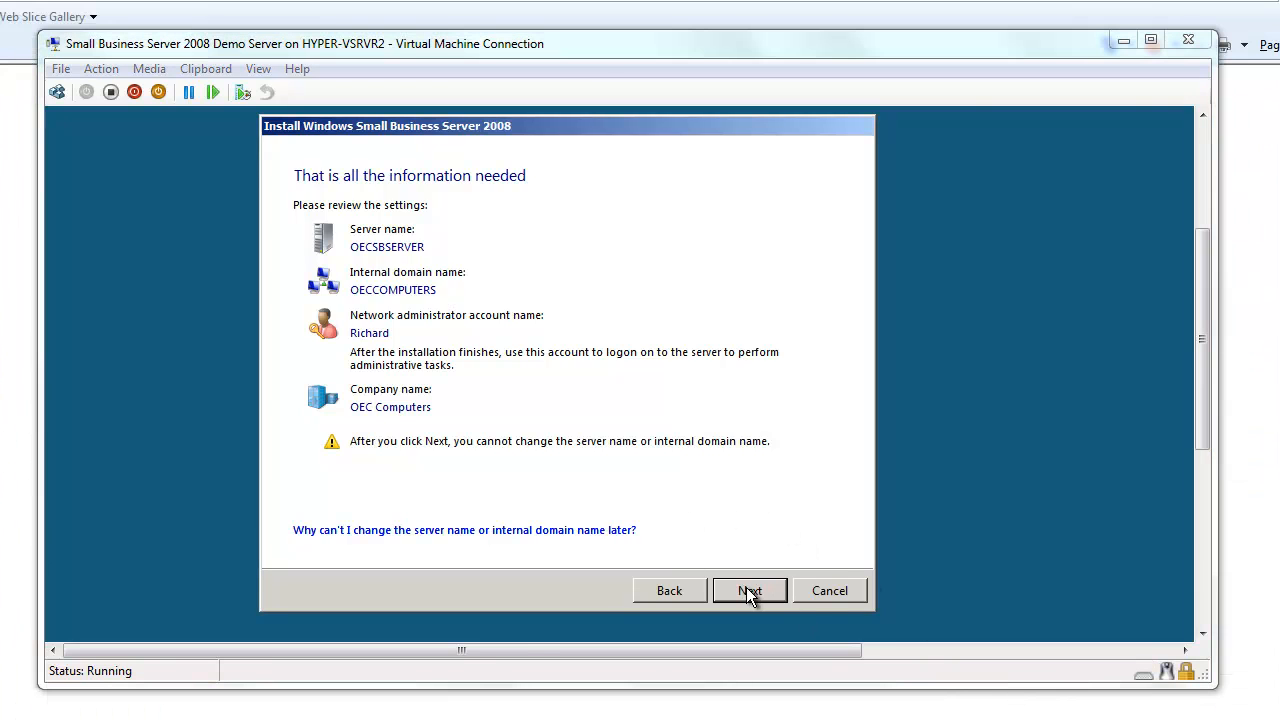
{"action": "left_click", "coordinate": [750, 591]}
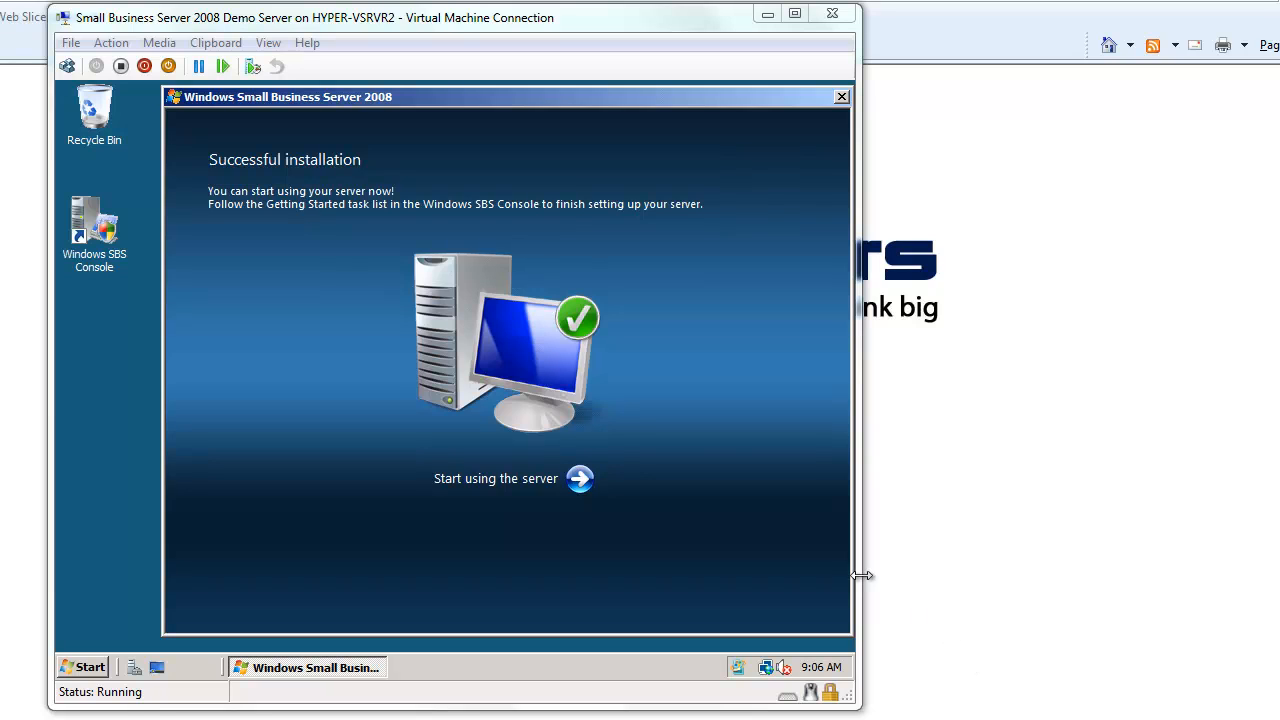
{"action": "left_click", "coordinate": [579, 480]}
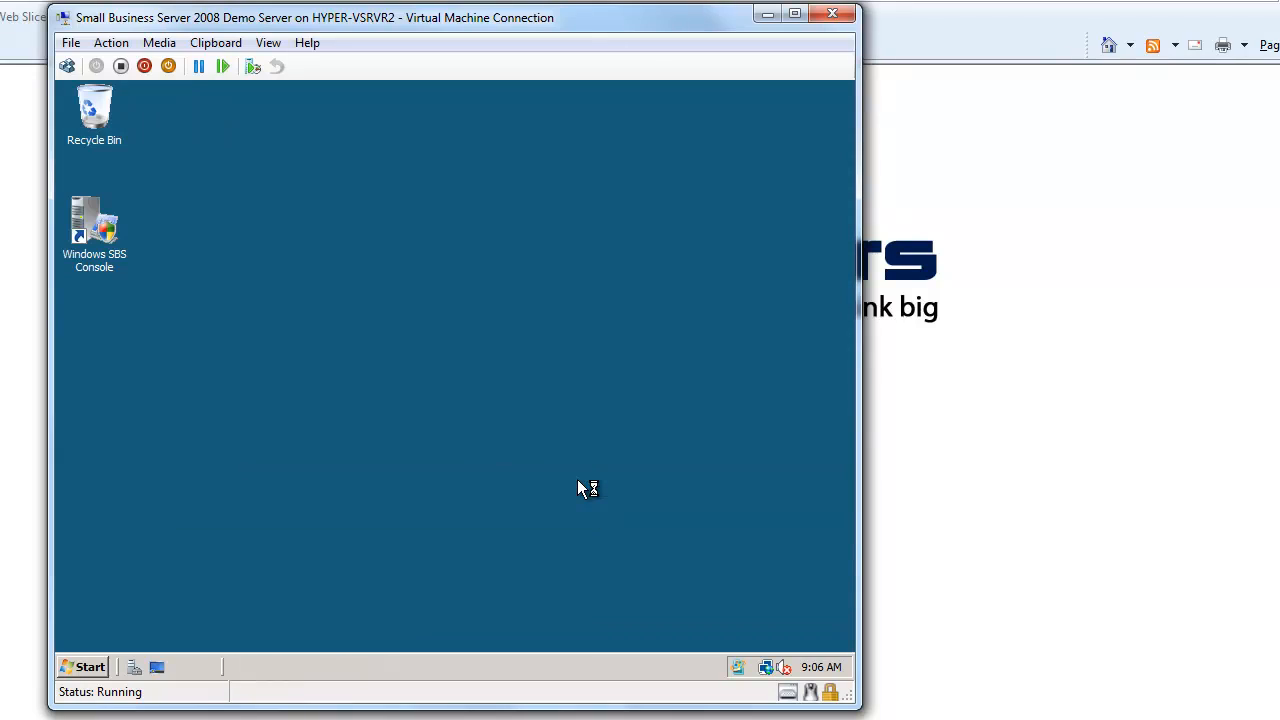